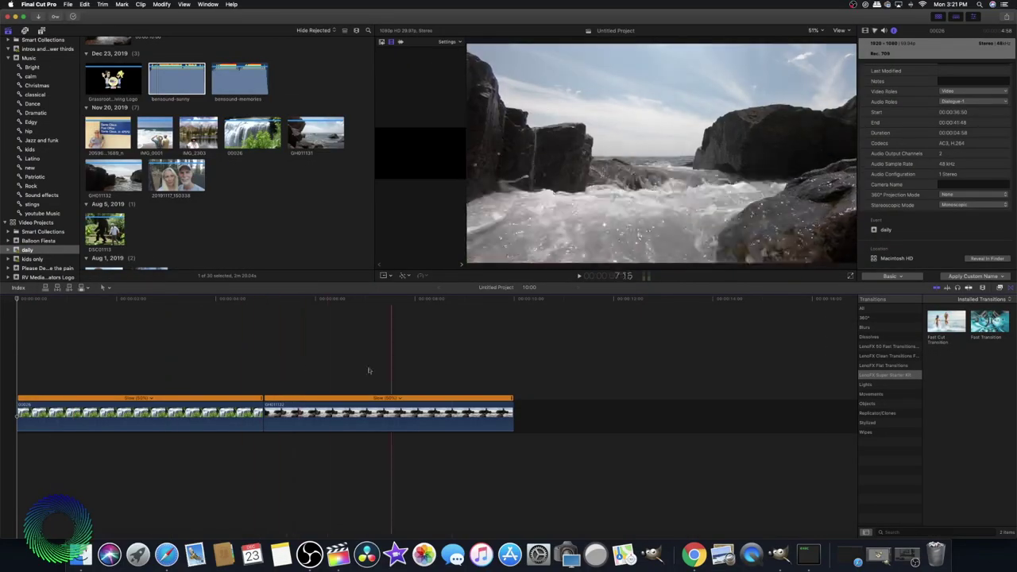
Play through the slowed waterfall and ocean clips on the timeline to review their footage.
key("space")
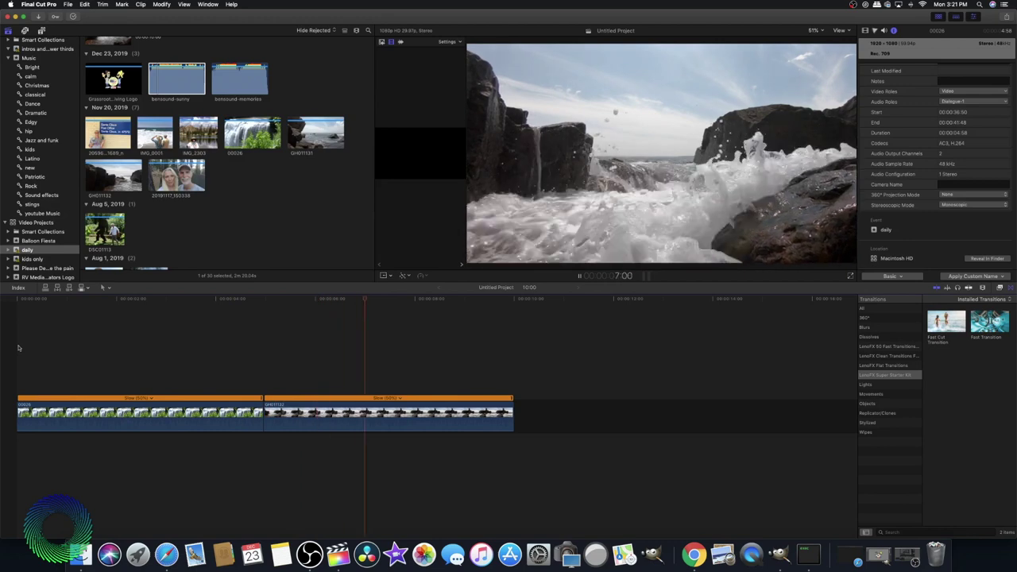
left_click(233, 299)
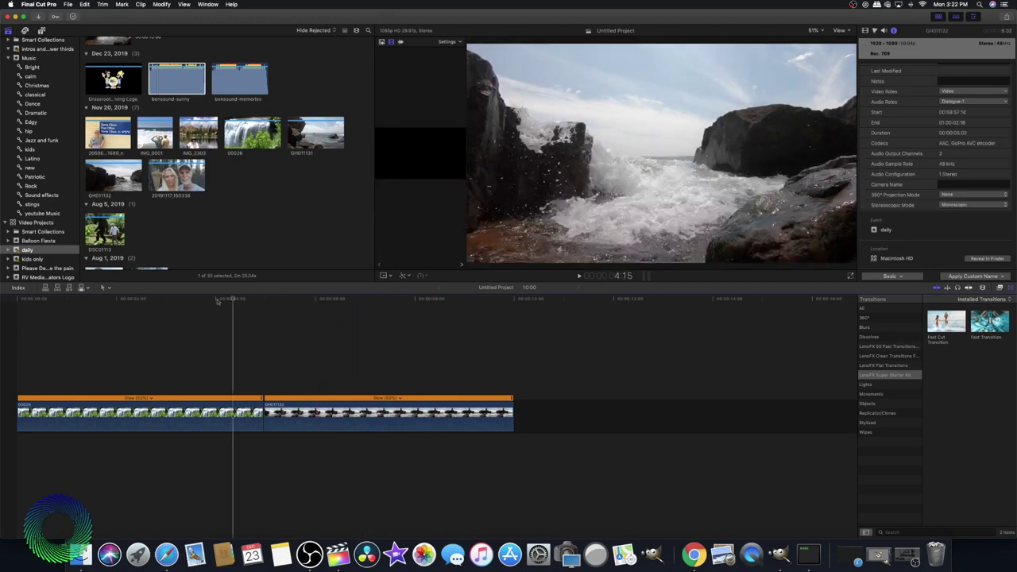
left_click(122, 300)
key("space")
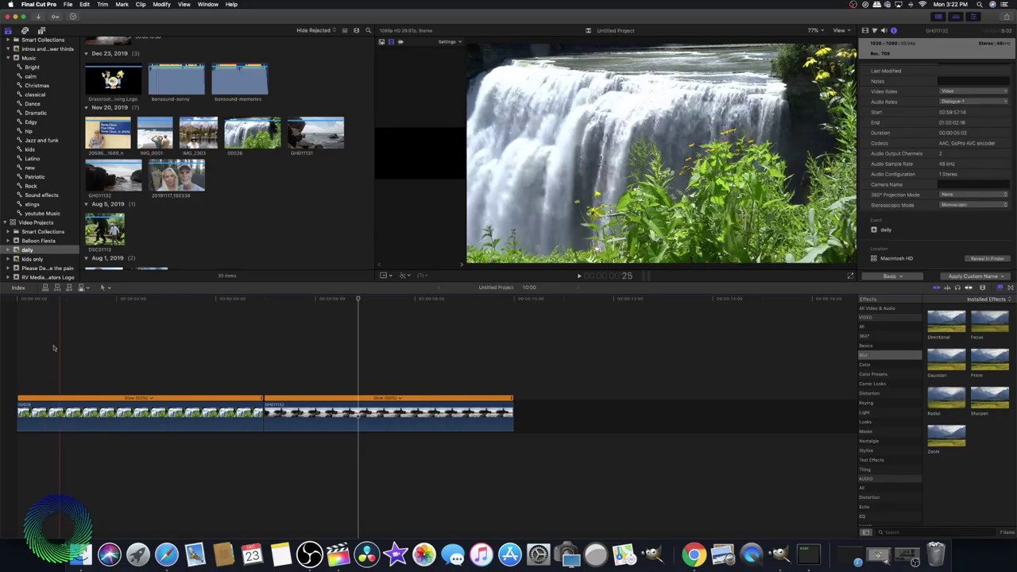
key("space")
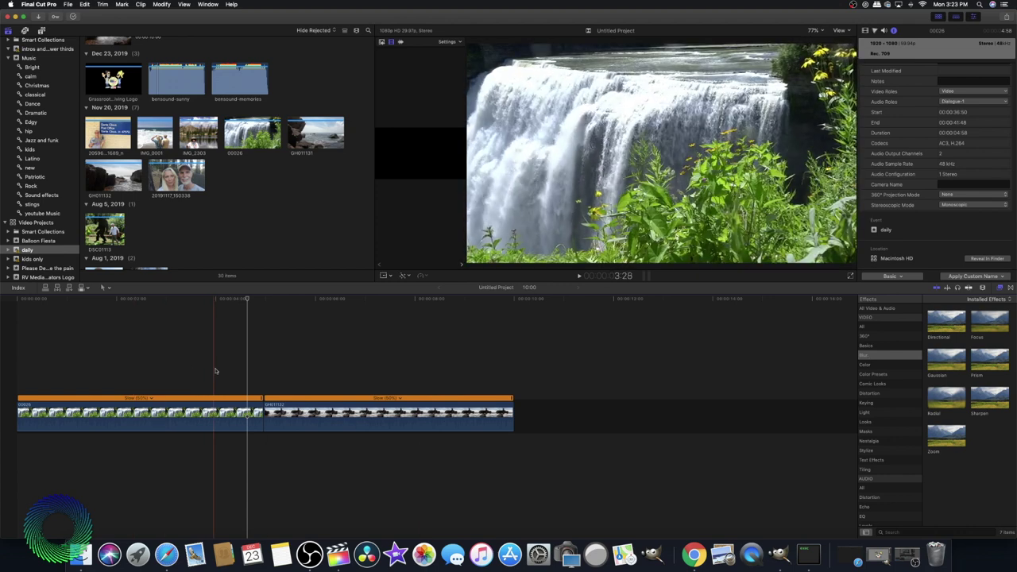
key("space")
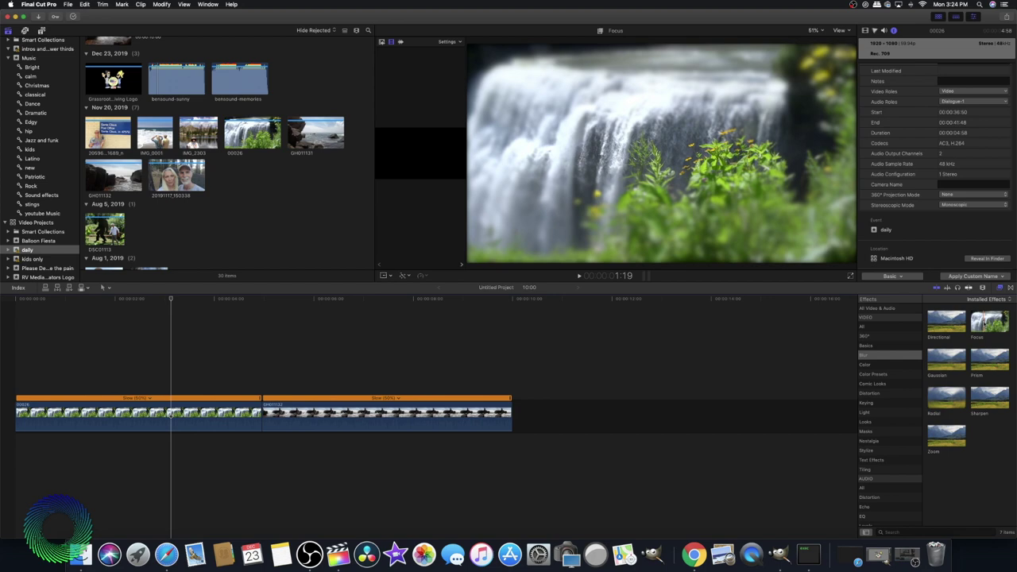
Apply the Focus blur effect to both the waterfall clip 00026 and the ocean clip GH011132.
left_click_drag(989, 321, 222, 409)
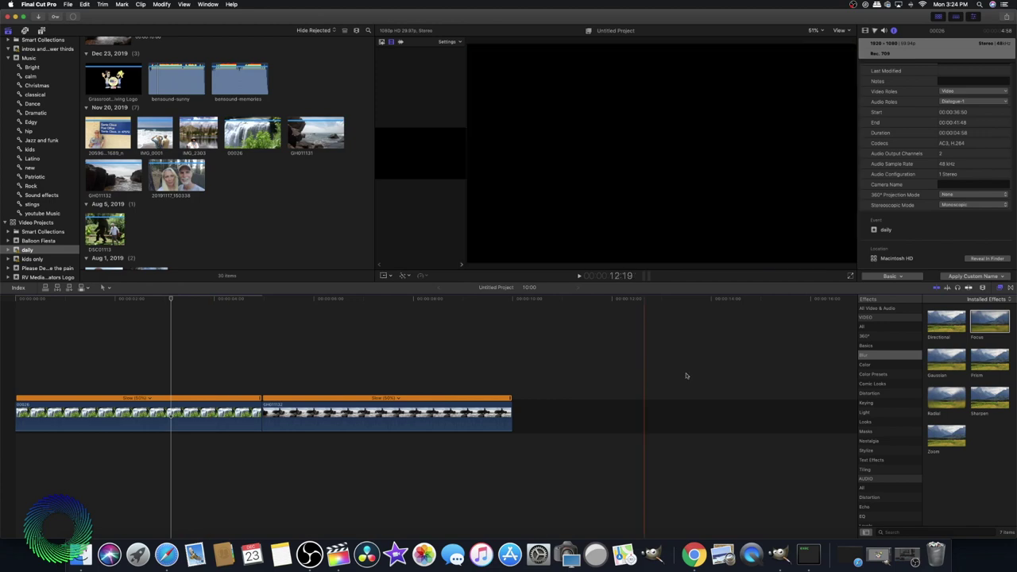
left_click_drag(989, 321, 349, 429)
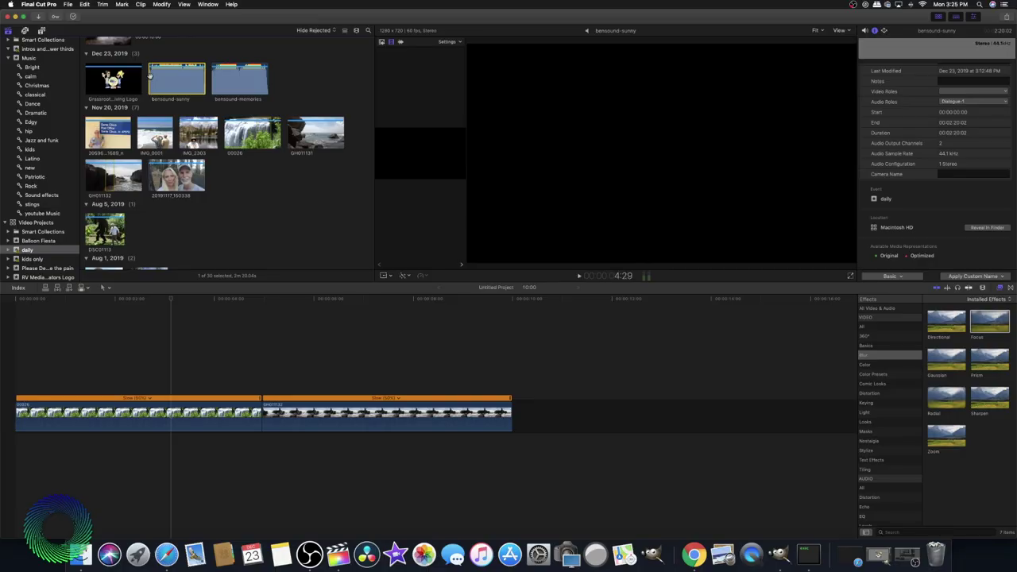
Preview the bensound-sunny music track and place it beneath the clips from the start of the timeline.
key("XF86AudioRaiseVolume")
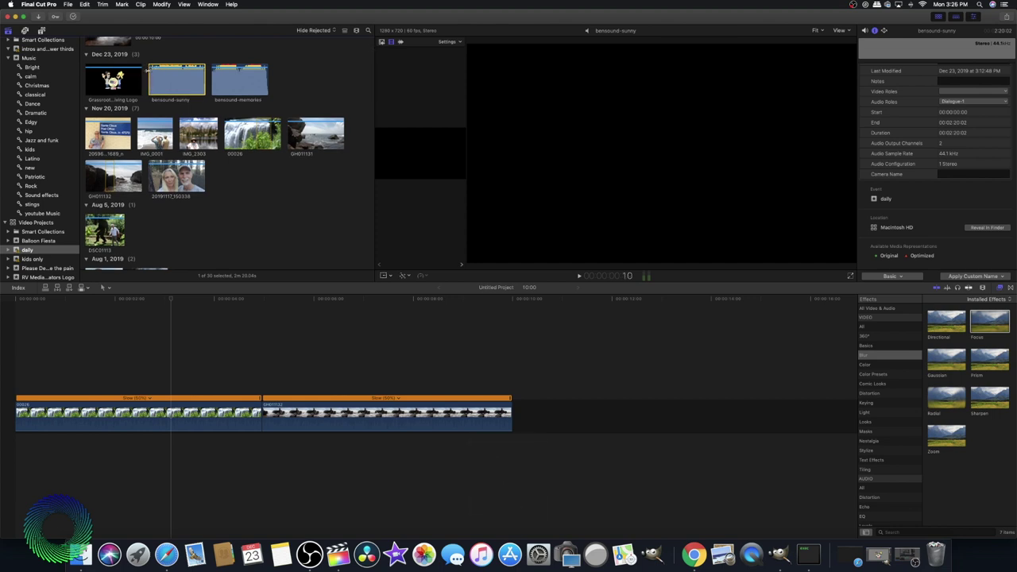
scroll(148, 70, "up", 1)
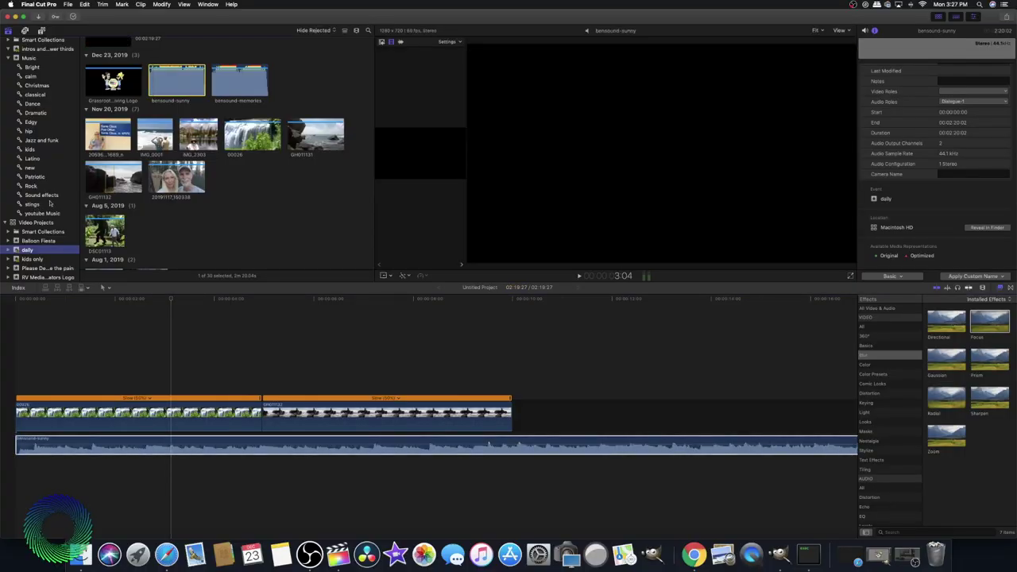
Browse the stings music collection, listen to Ersatz_Bossa_Sting and view the audio settings.
left_click(28, 204)
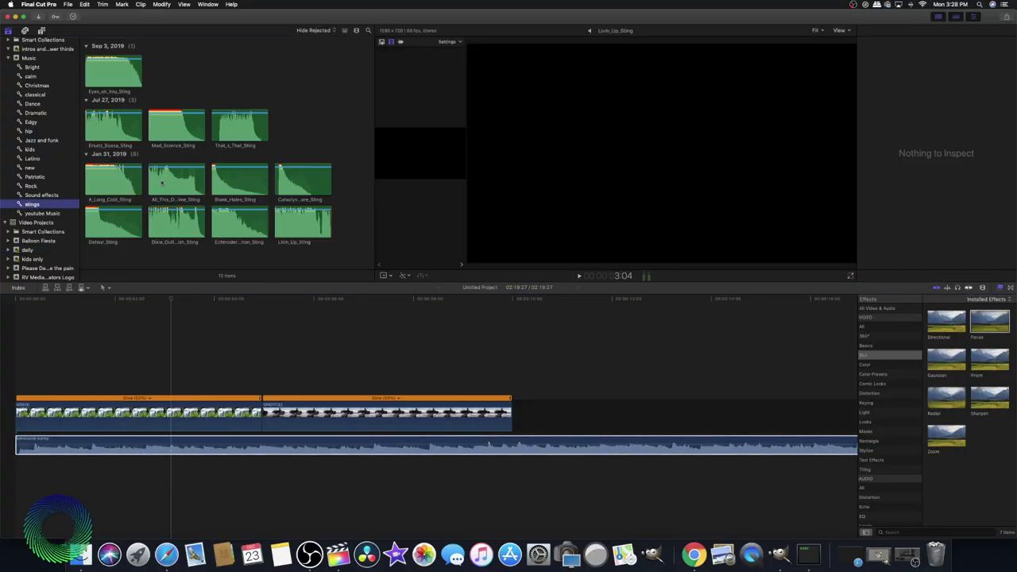
left_click(91, 124)
key("space")
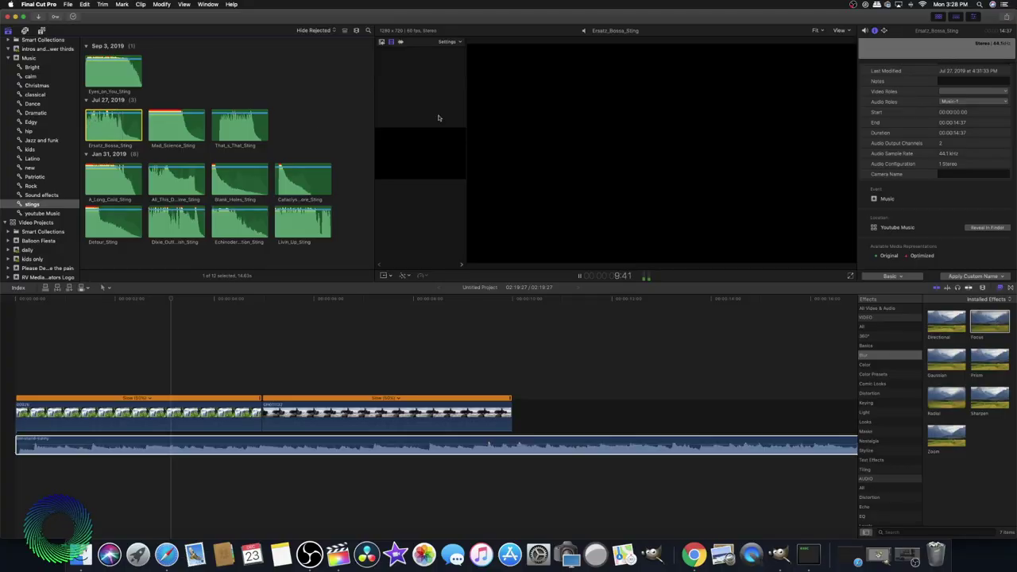
left_click(865, 30)
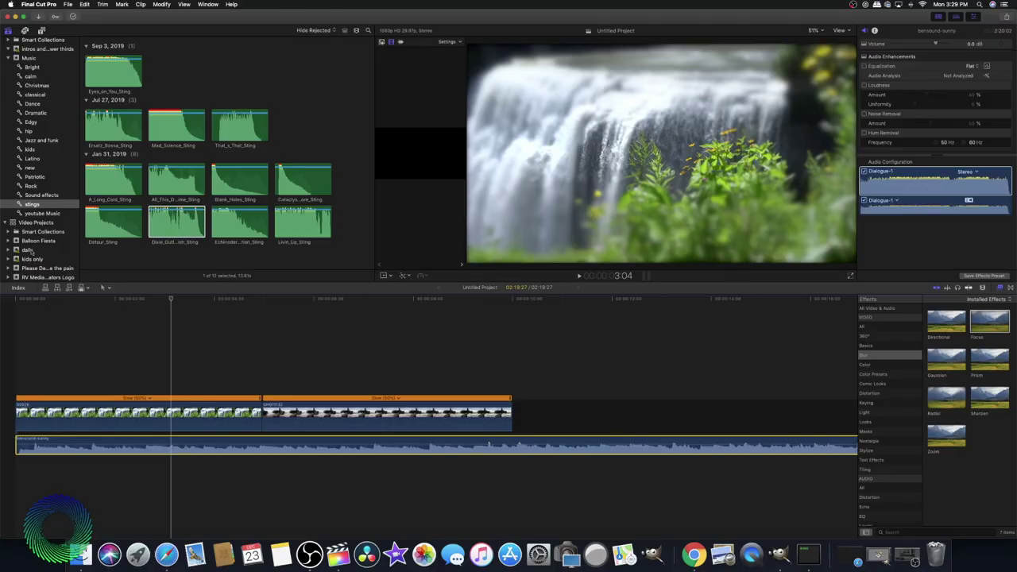
Return to the daily event, look through its media and play the project from the start.
left_click(28, 250)
scroll(228, 212, "down", 5)
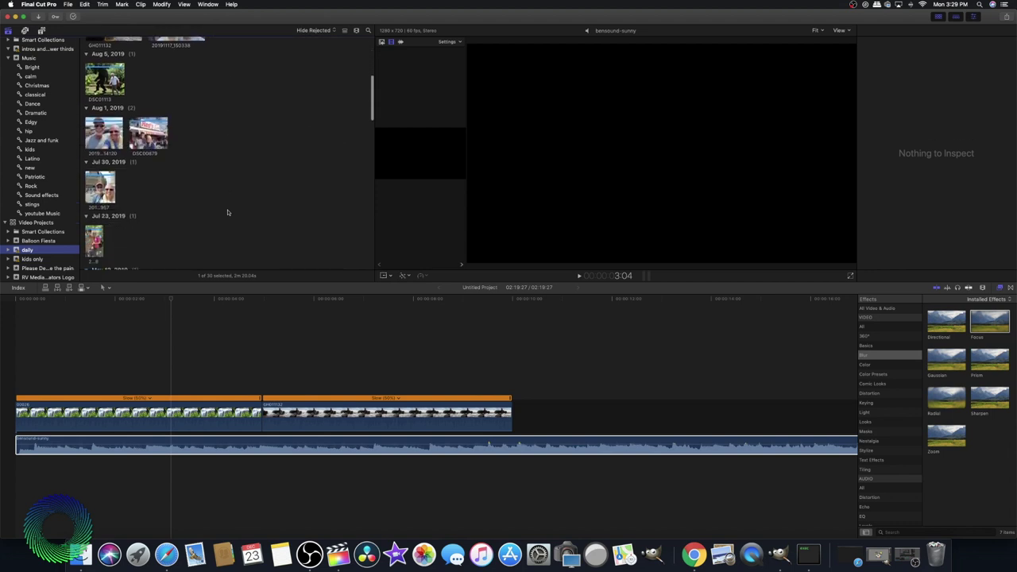
scroll(227, 212, "up", 6)
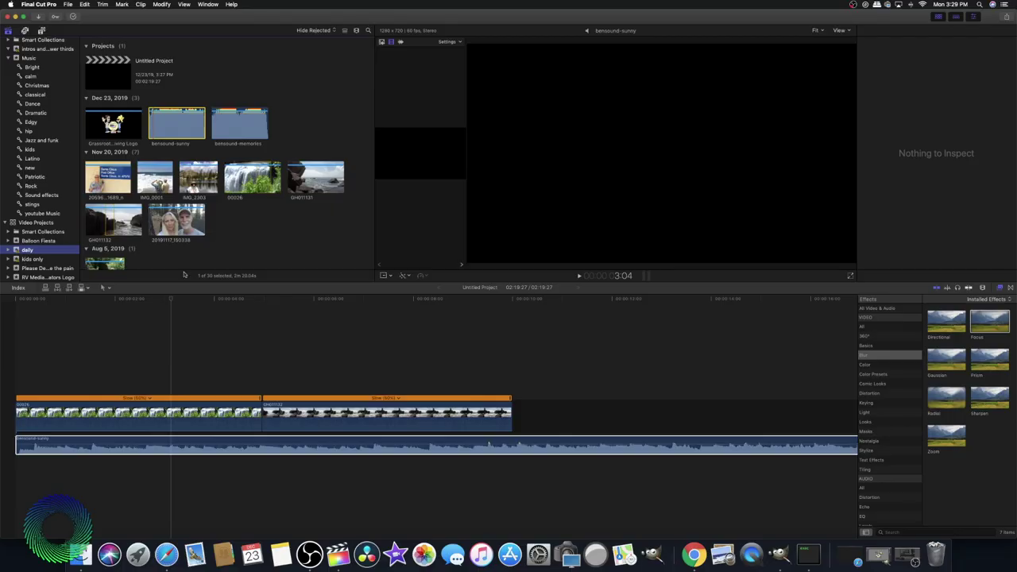
left_click(2, 318)
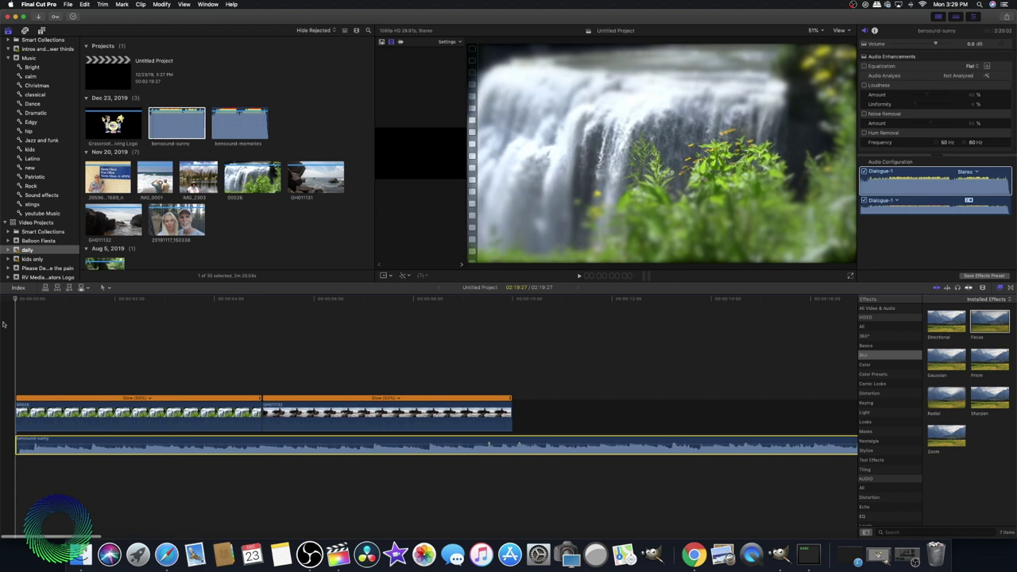
key("space")
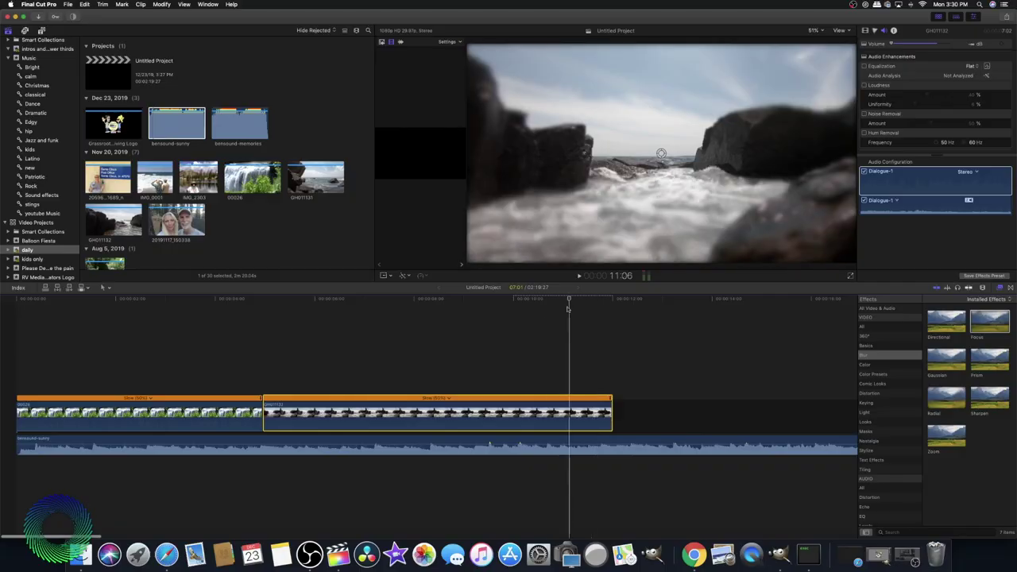
Show the ocean clip's Focus effect settings at 10:06 and move the playhead towards the clip's end.
left_click_drag(568, 309, 515, 316)
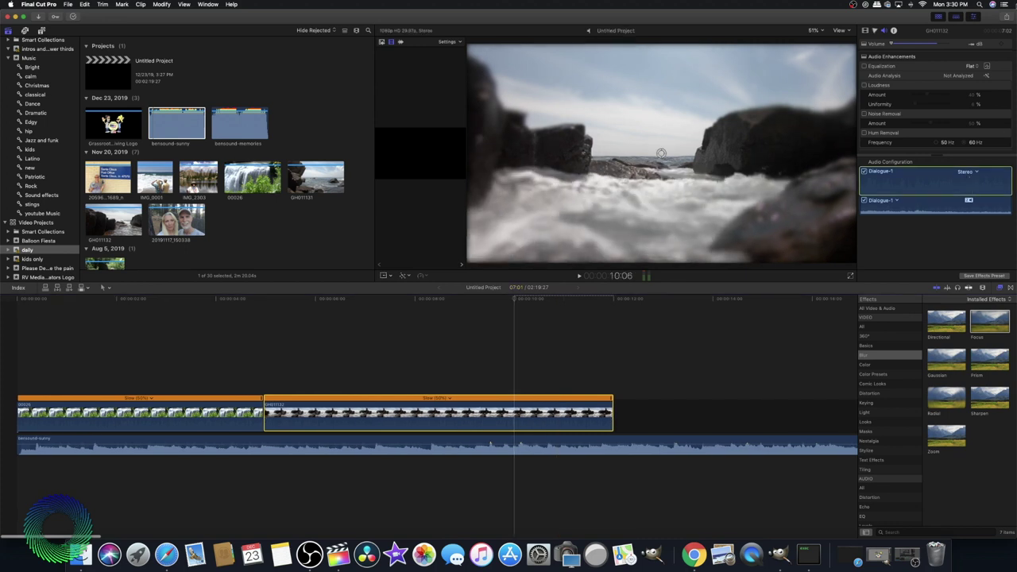
left_click(875, 31)
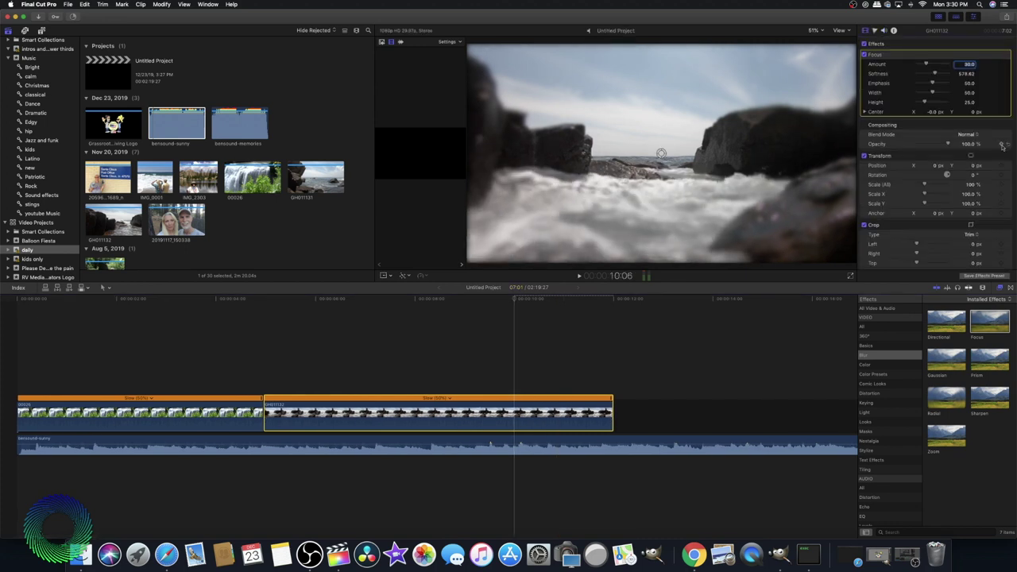
left_click_drag(514, 301, 609, 320)
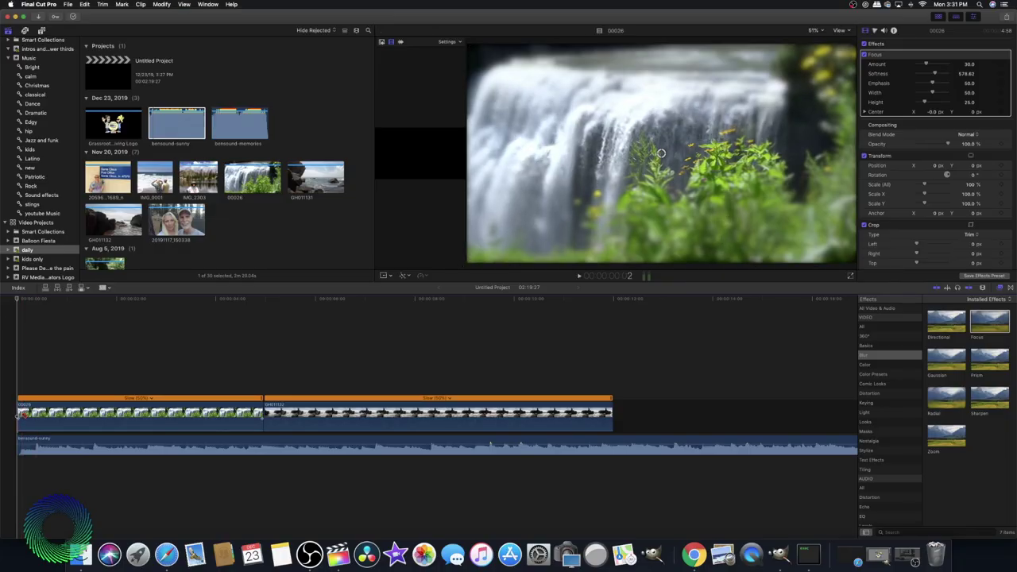
Trim the very beginning of the bensound-sunny track, align it with the timeline start and play the project.
left_click(23, 445)
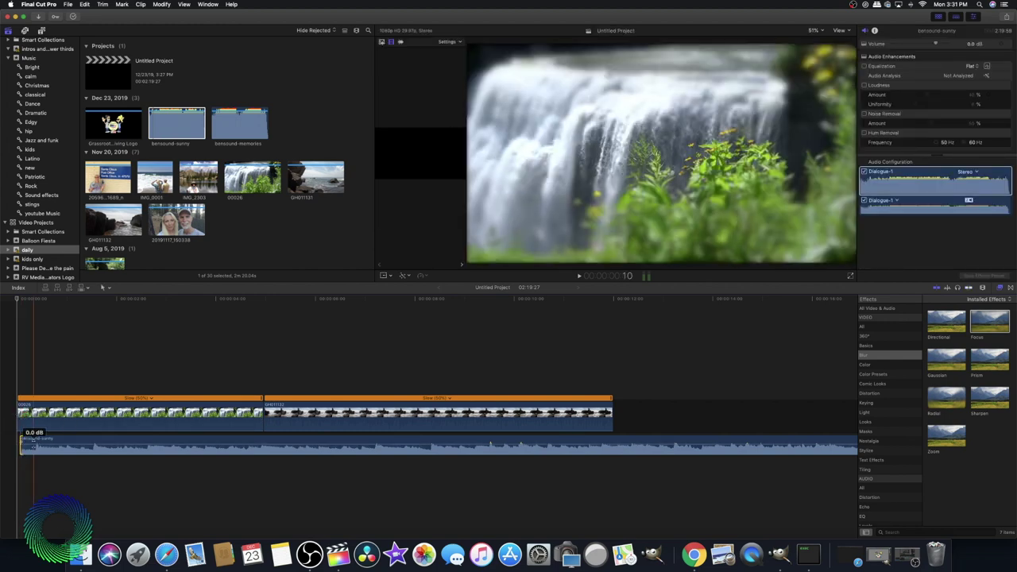
left_click(20, 300)
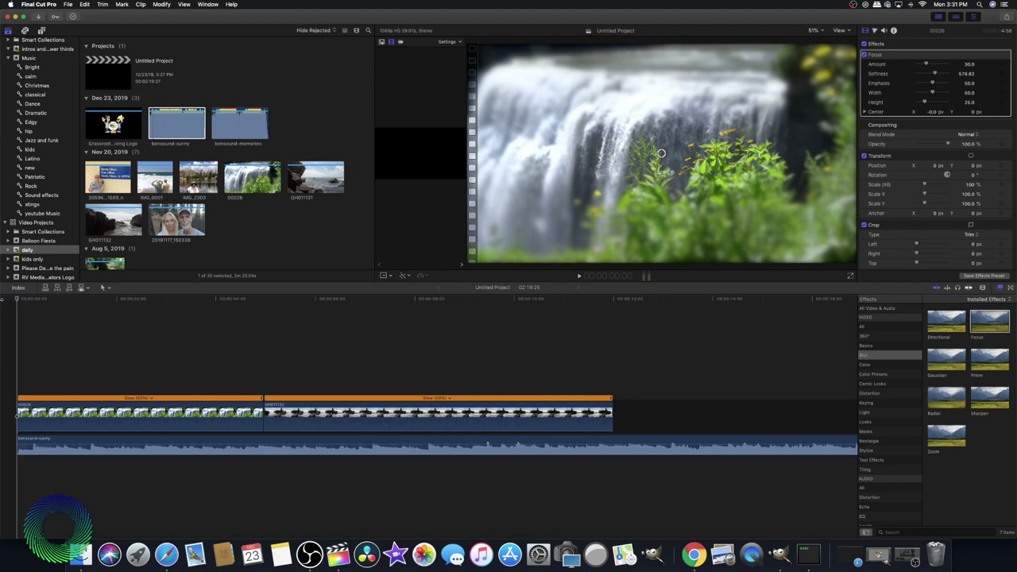
key("space")
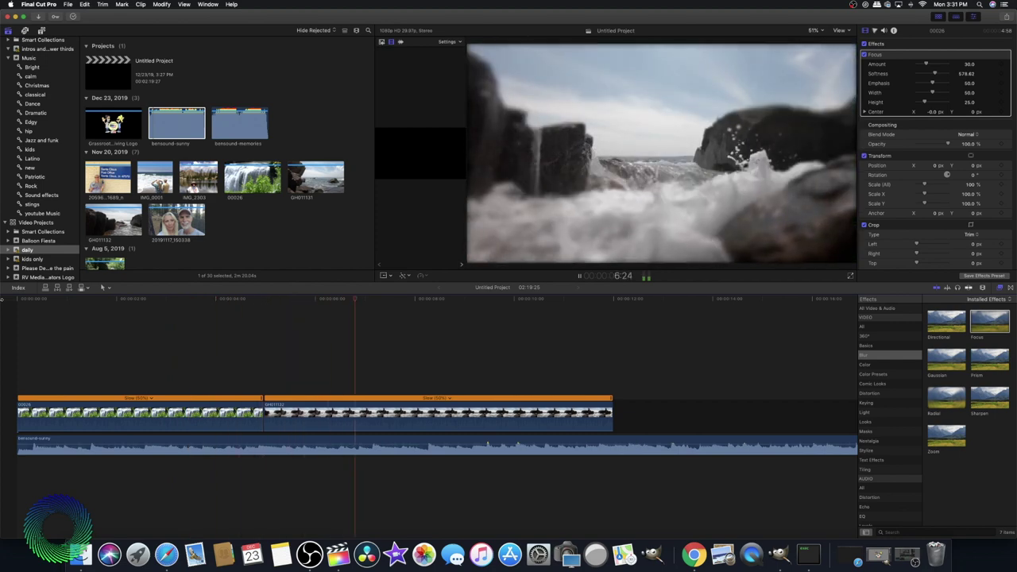
Add a Cross Dissolve transition between the waterfall and ocean clips and play through it.
left_click(490, 301)
key("ctrl+super+5")
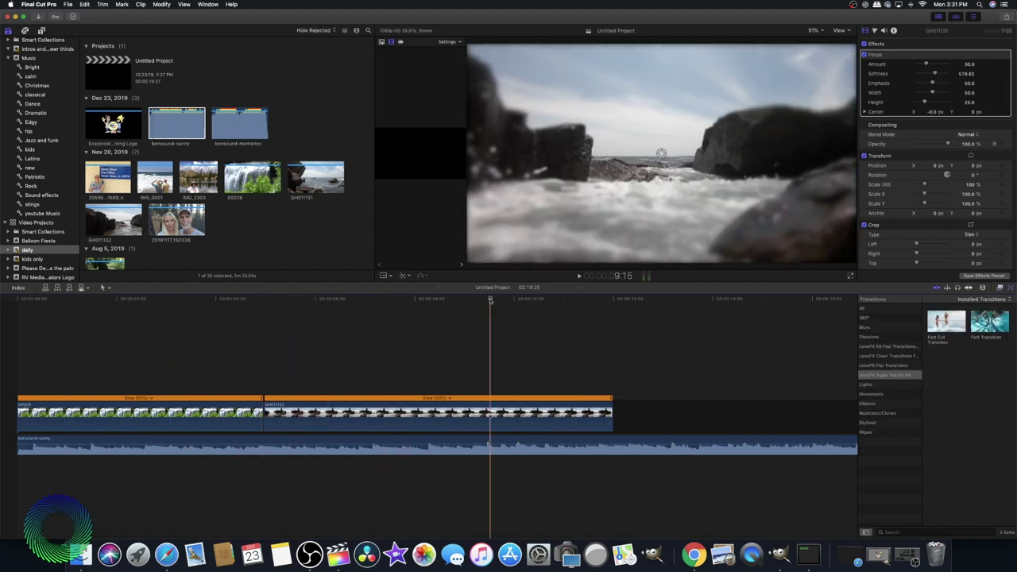
left_click_drag(490, 300, 248, 321)
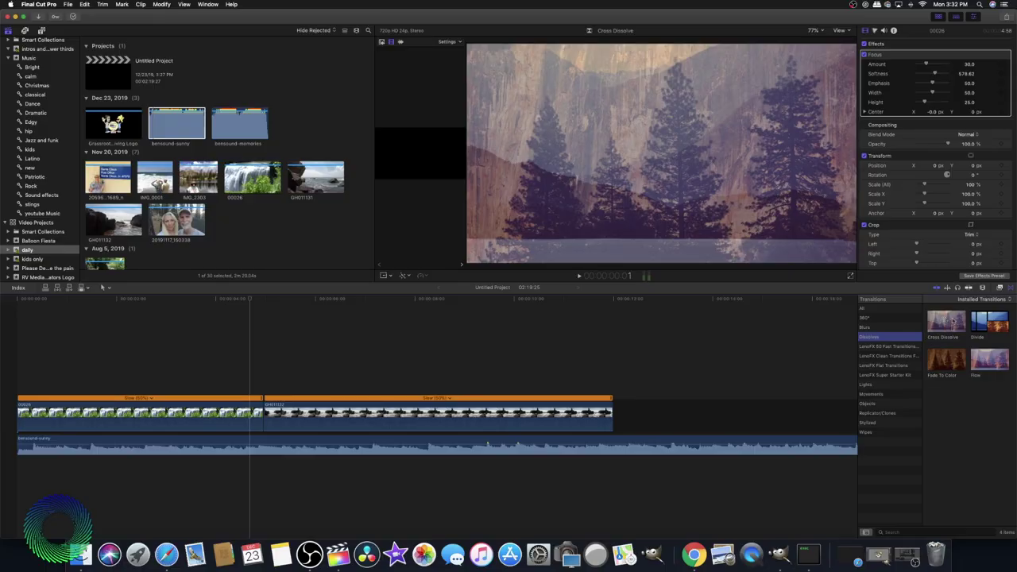
left_click_drag(947, 321, 274, 407)
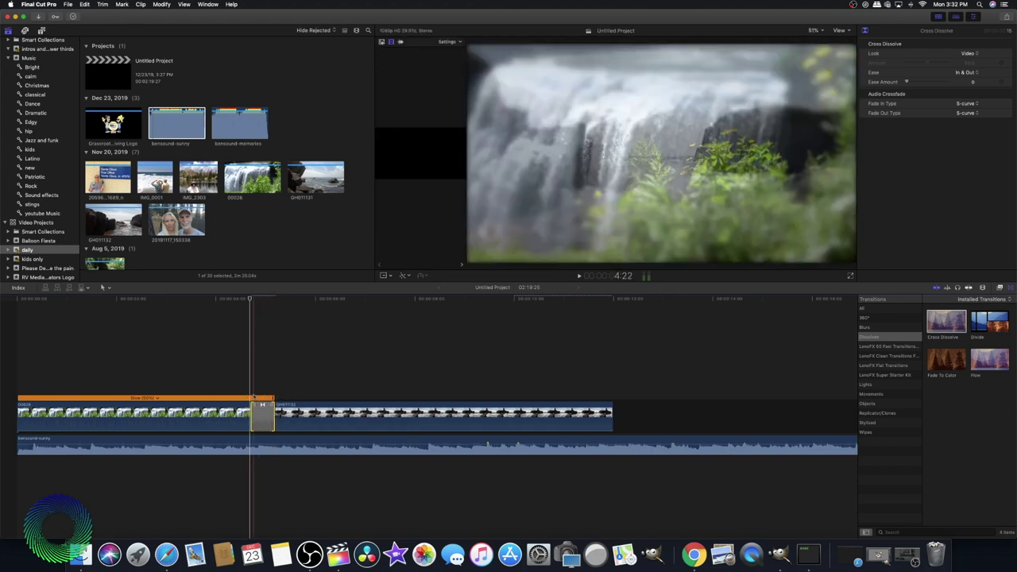
left_click(245, 382)
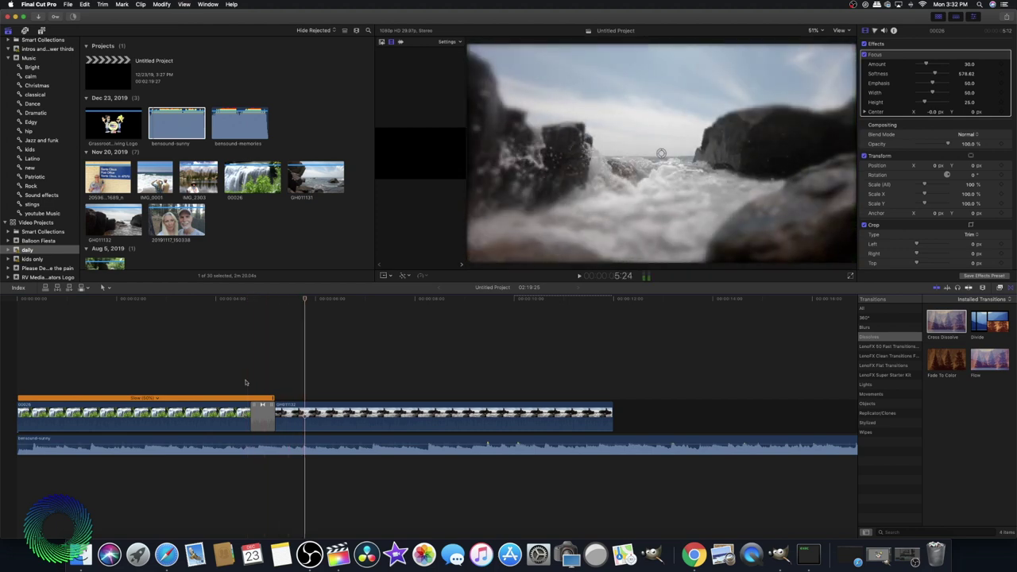
left_click(145, 368)
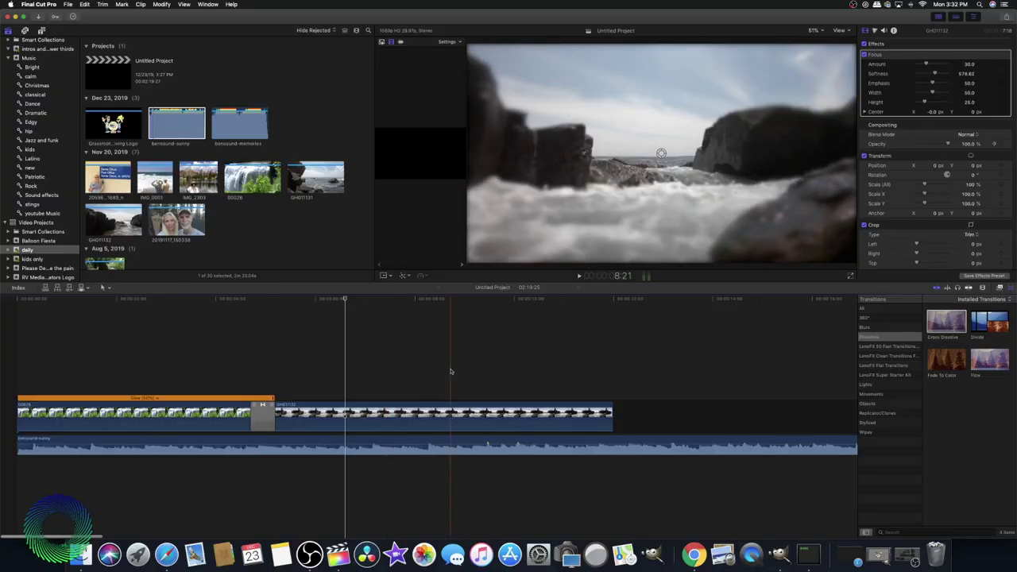
Move the Focus center down onto the waves in the ocean clip and to X -0.18, Y 0.08 in the waterfall clip, and review playback.
left_click(451, 371)
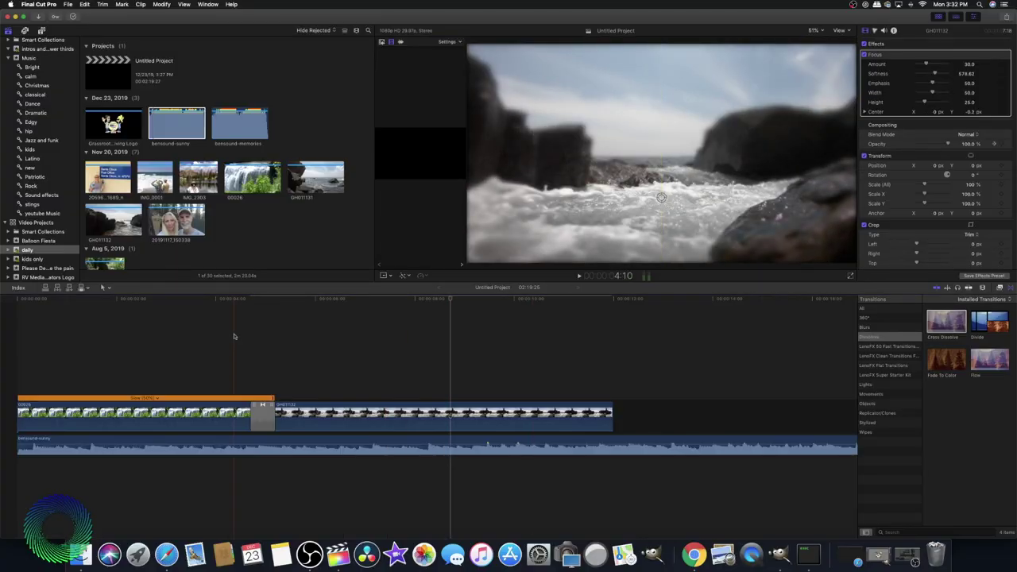
left_click(178, 422)
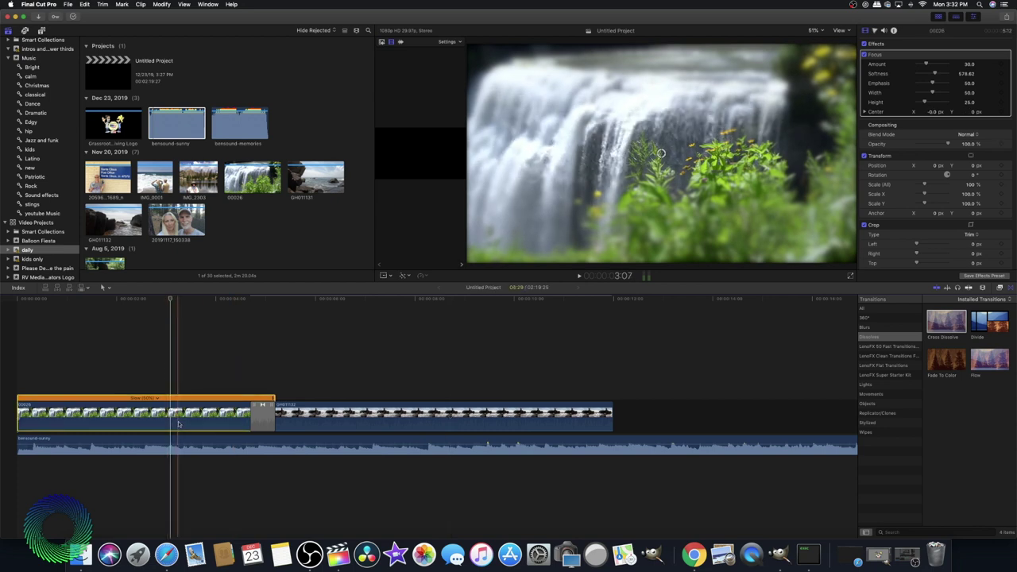
left_click_drag(660, 153, 630, 130)
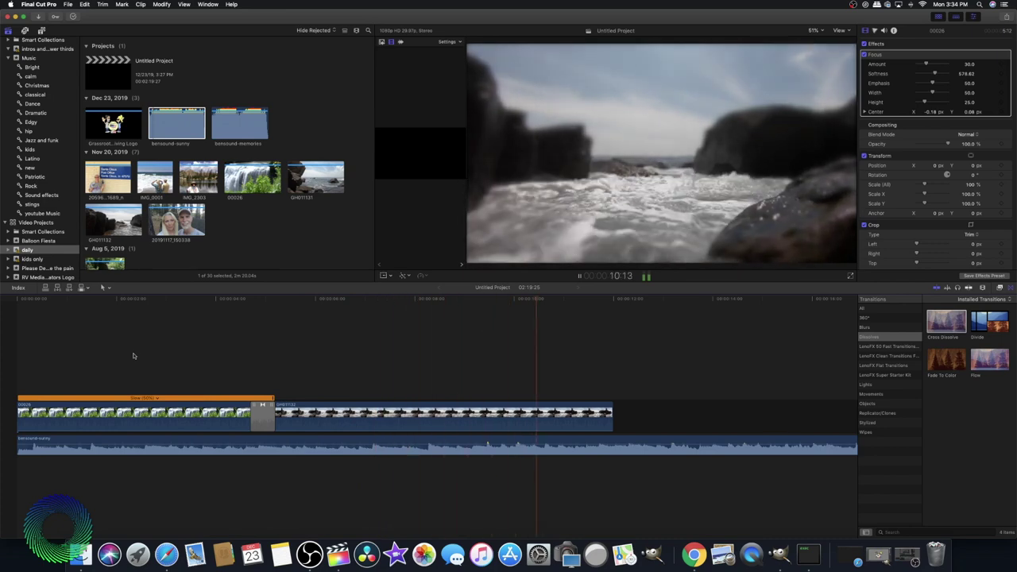
key("space")
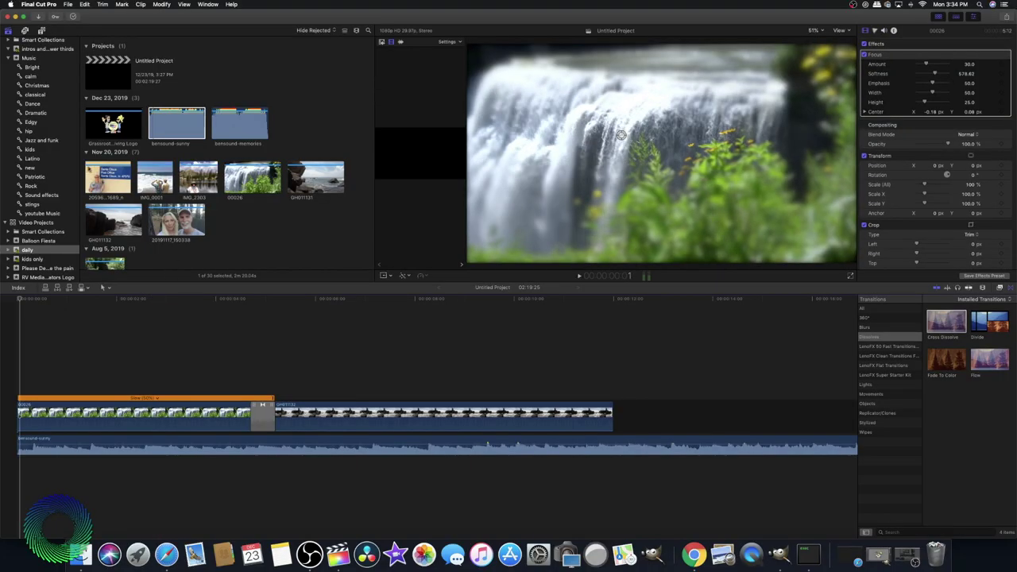
Browse the photos and video clips in the daily event for further footage.
left_click(176, 123)
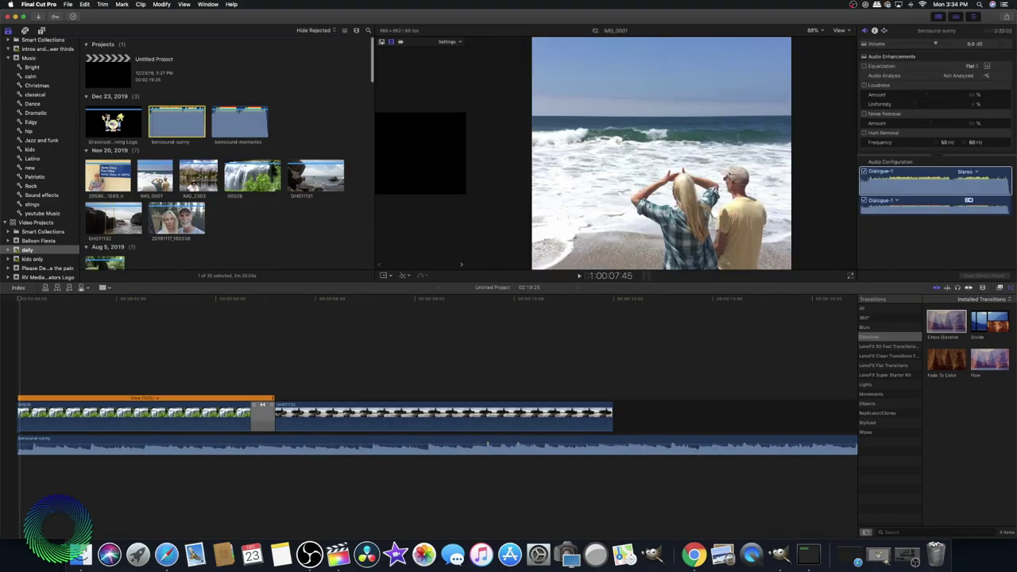
scroll(227, 159, "up", 1)
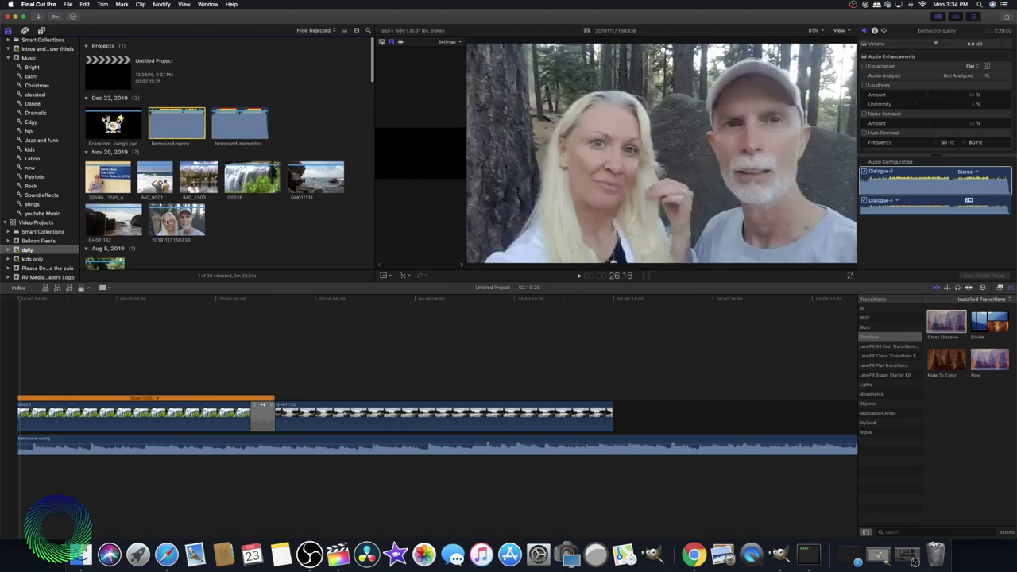
scroll(236, 227, "down", 10)
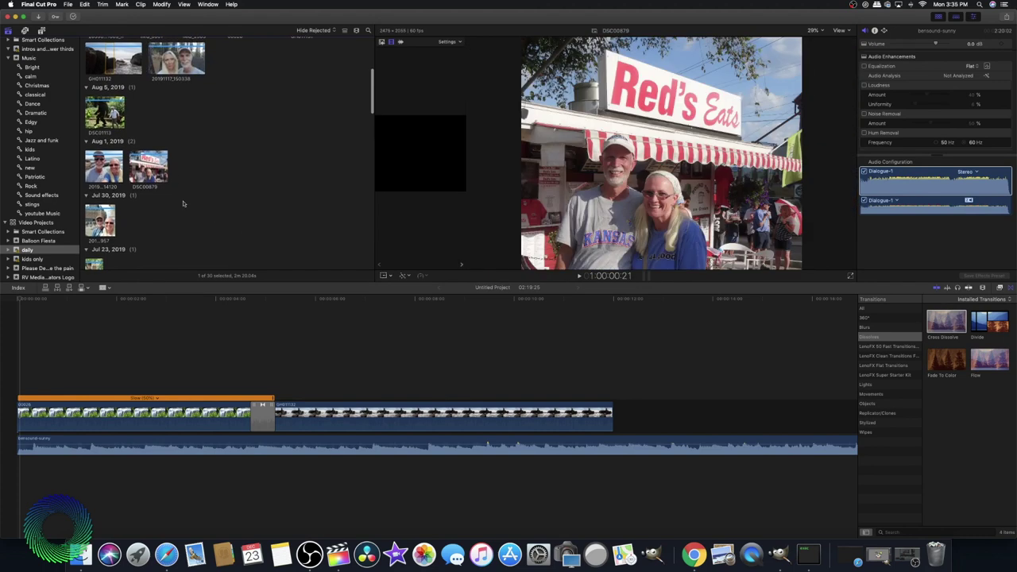
scroll(184, 203, "down", 9)
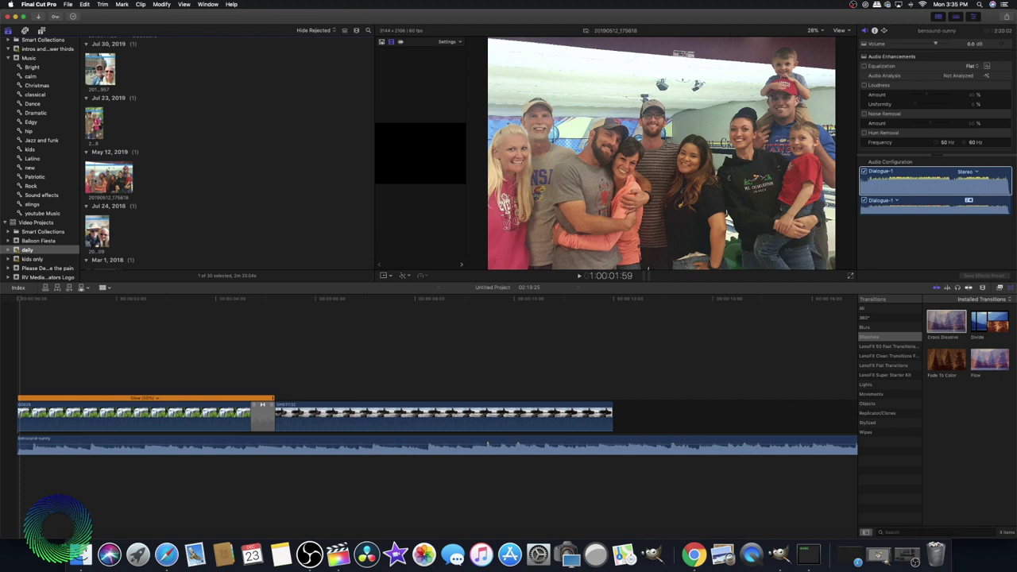
Add the May 12, 2019 group photo above the ocean clip and scale it down so the waves show around it.
left_click_drag(103, 181, 488, 382)
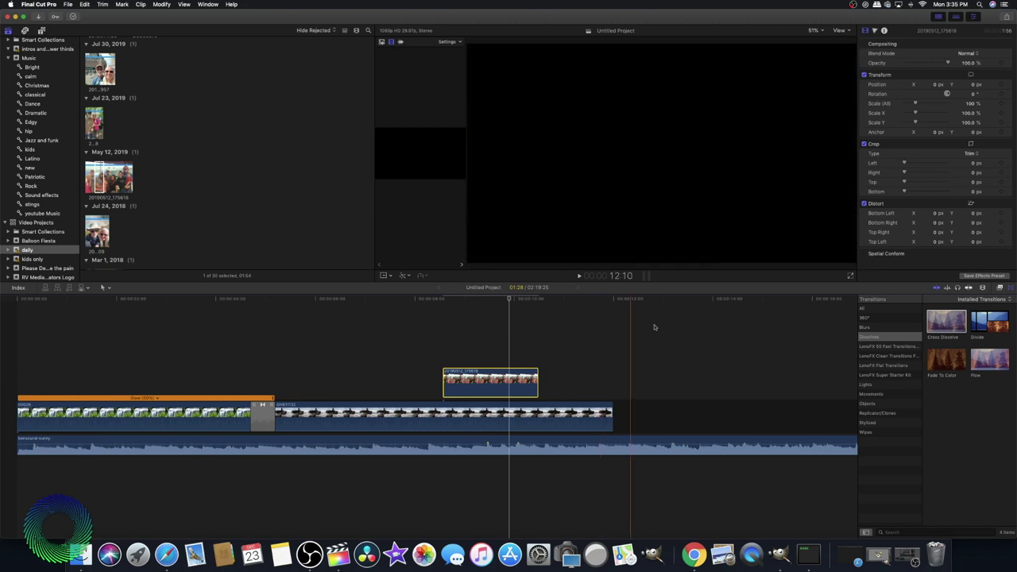
left_click_drag(972, 104, 933, 84)
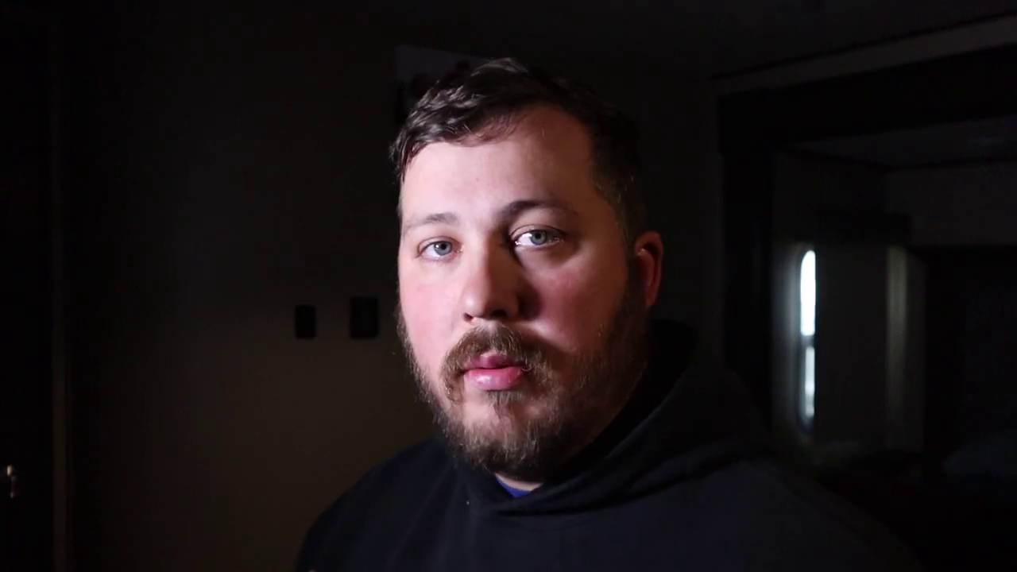
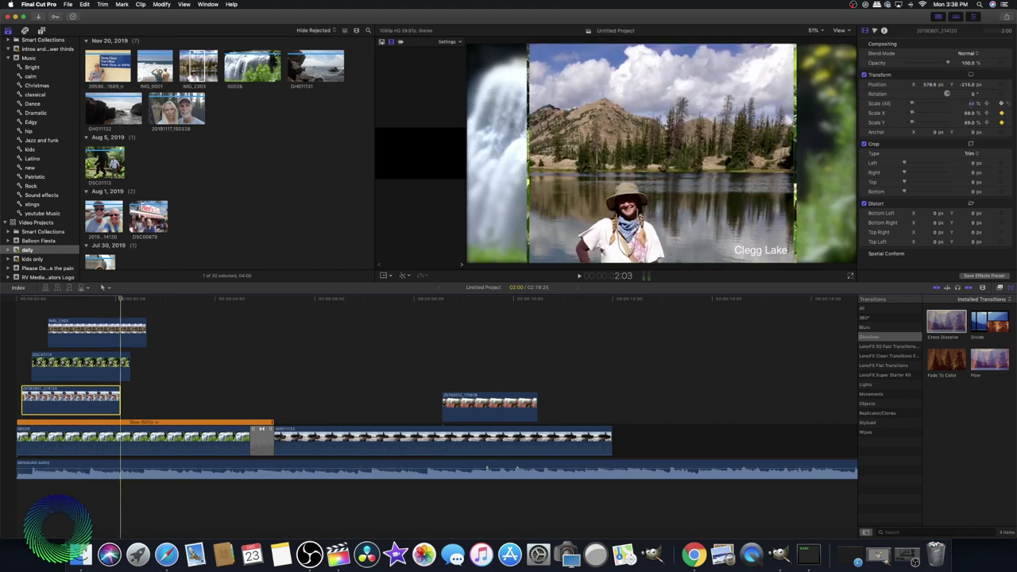
Shrink the DSC01113 and IMG_2303 photos and arrange them with the 20190801_214120 selfie as a collage over the waterfall clip.
left_click(32, 365)
left_click(48, 332)
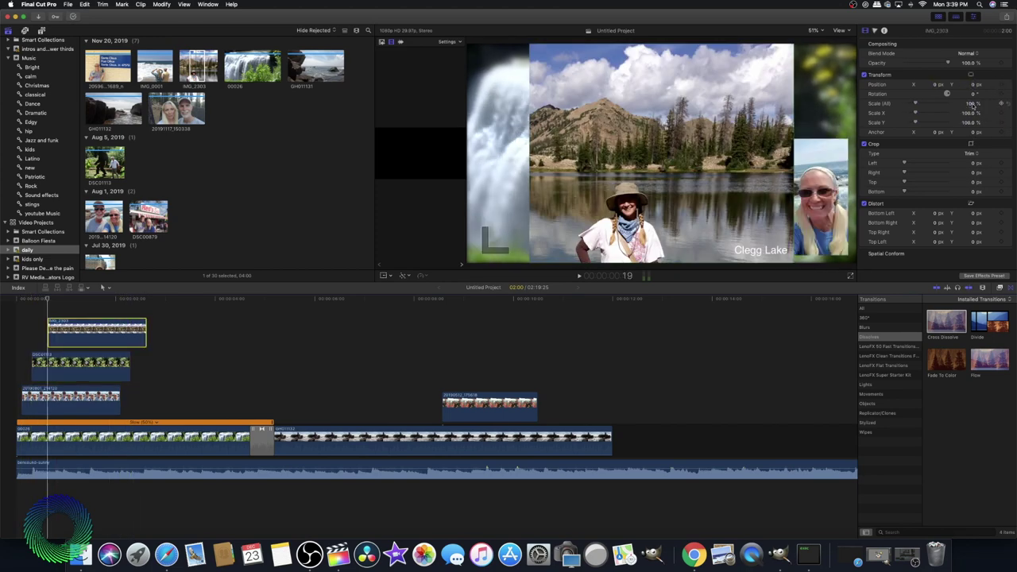
left_click(48, 400)
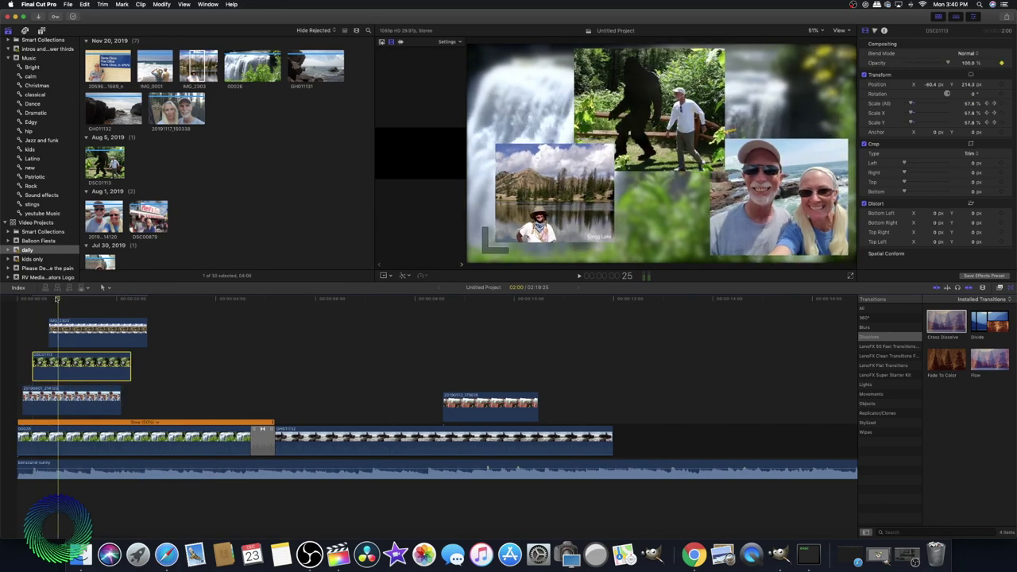
Select the IMG_2303 photo clip and undo the last three edits.
left_click(79, 332)
key("super+z")
key("super+z")
key("super+z")
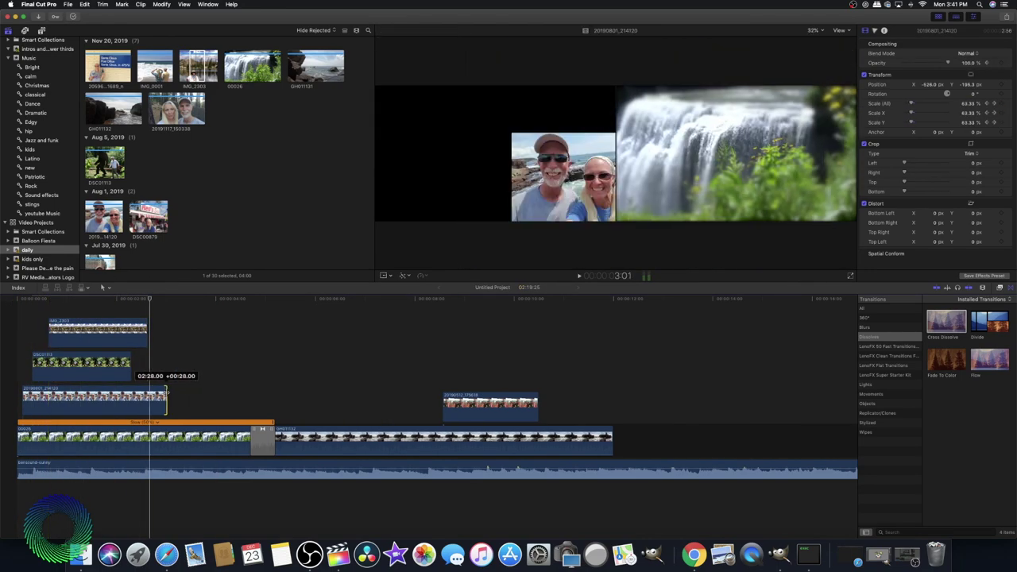
Lengthen the three opening photo clips to 3:00 each and stagger their starts over the waterfall clip.
left_click(157, 363)
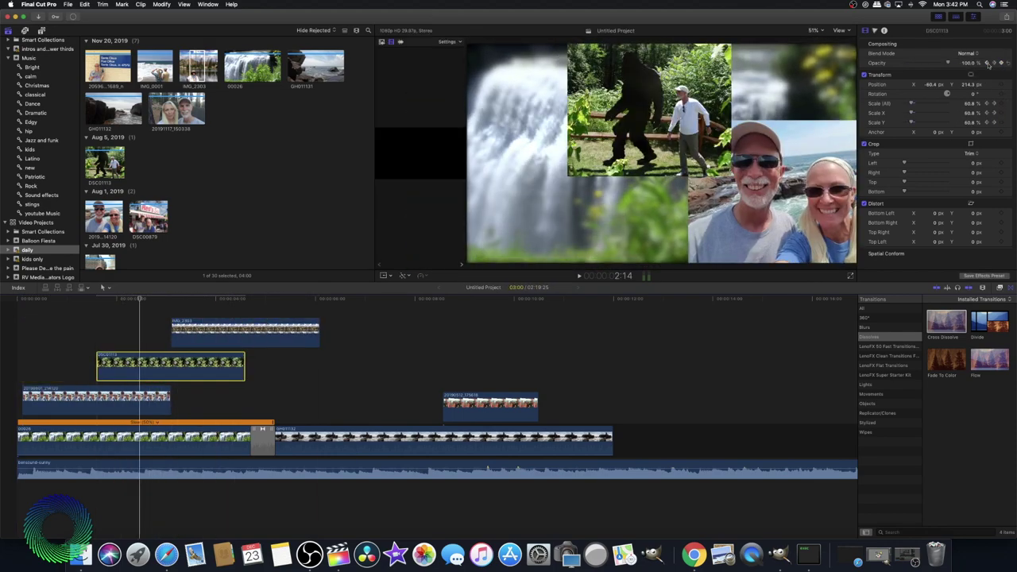
key("super+Down")
key("super+z")
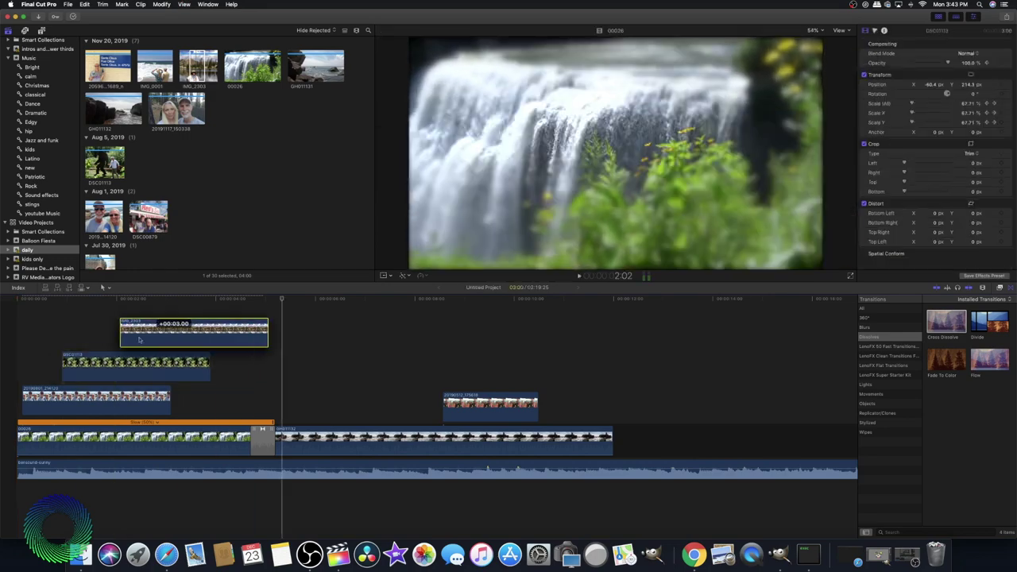
Add the DSC00879 photo as a 3:00 clip directly after the 20190801_214120 selfie clip.
left_click_drag(170, 397, 316, 399)
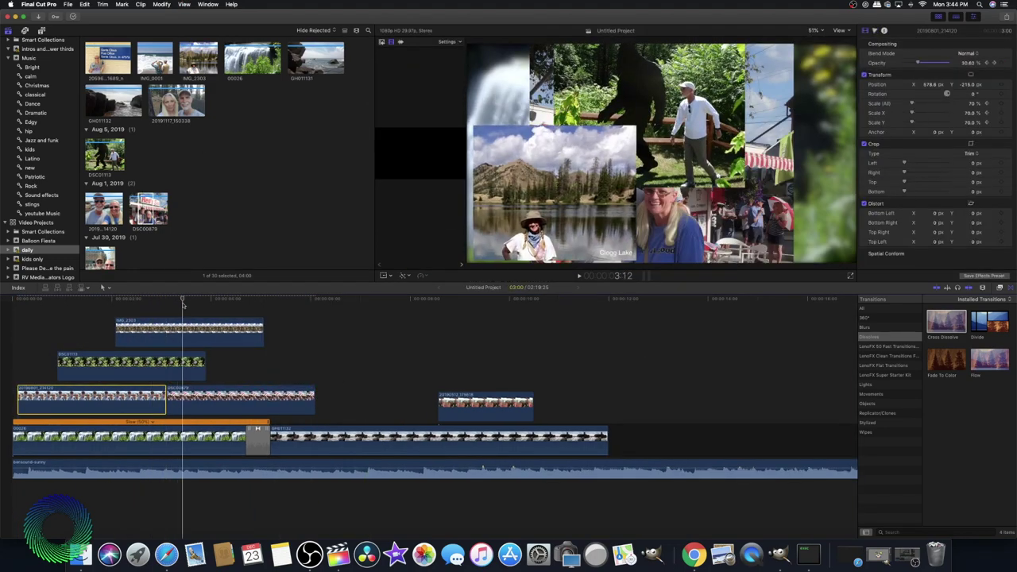
key("super+Up")
key("super+Up")
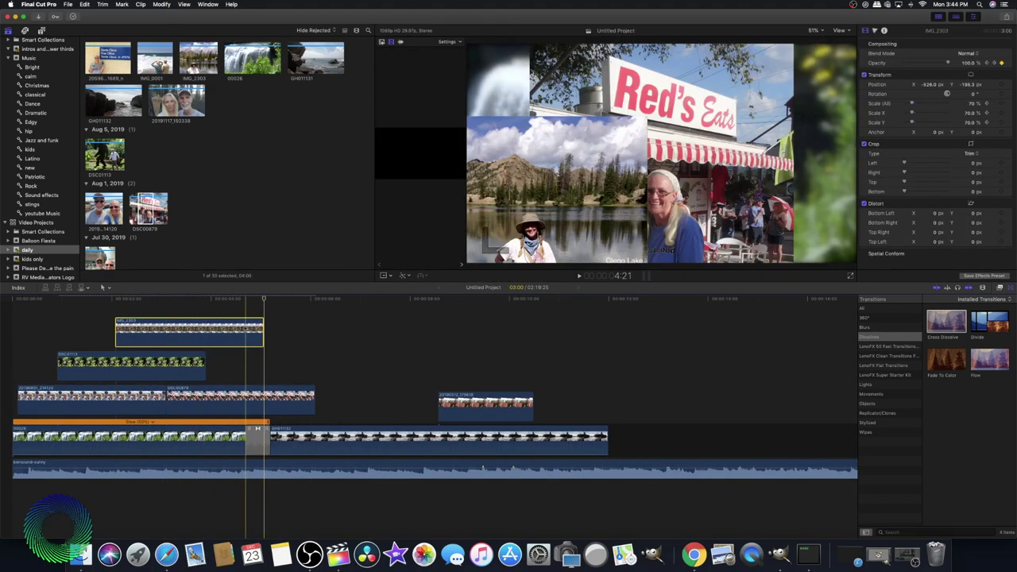
Scale the DSC00879 photo to 55%, keyframe its opacity to 0% at the clip start, and play the collage.
key("super+Down")
key("super+Down")
key("super+Up")
key("super+Down")
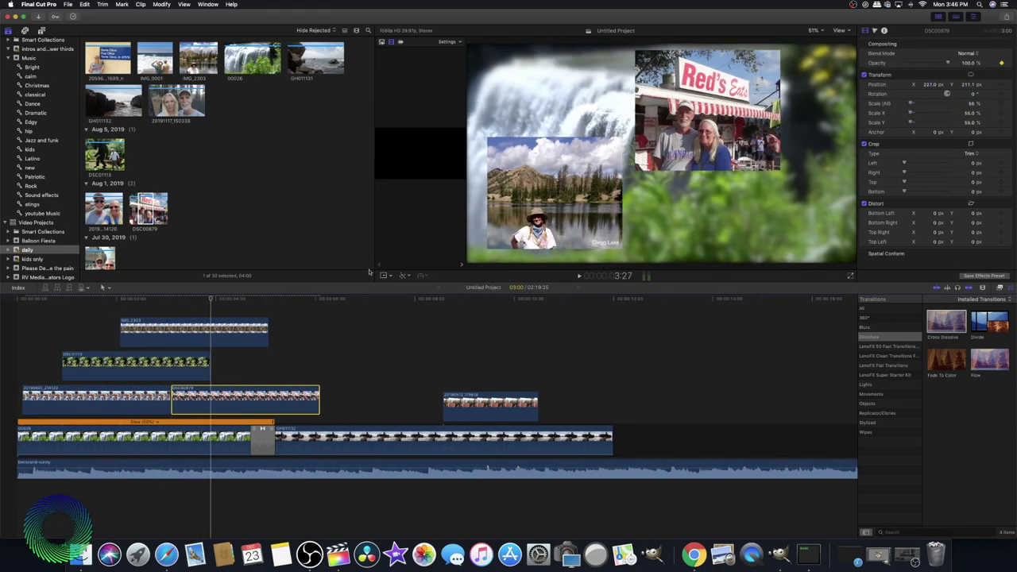
key("super+Up")
key("super+Down")
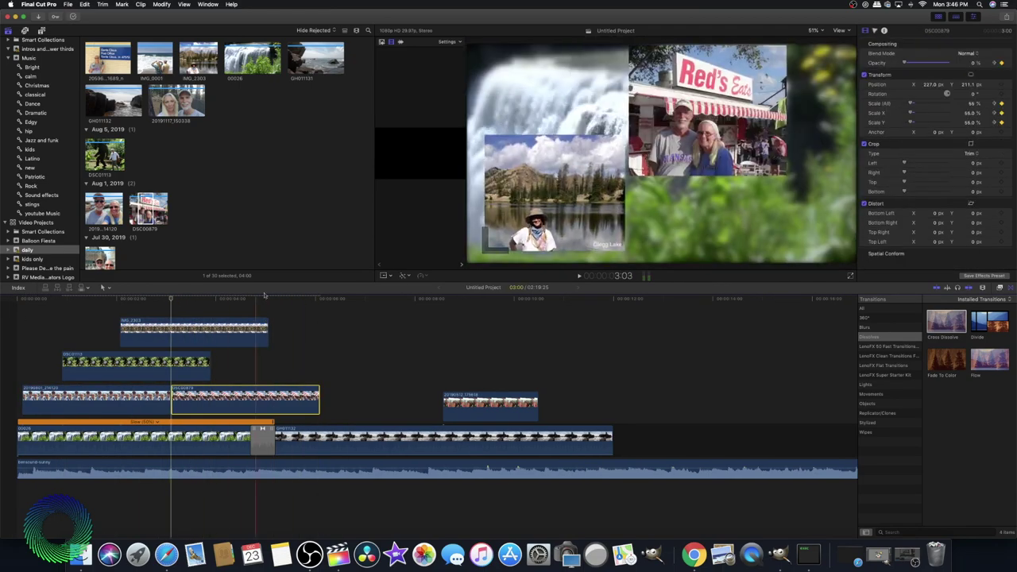
key("space")
key("q")
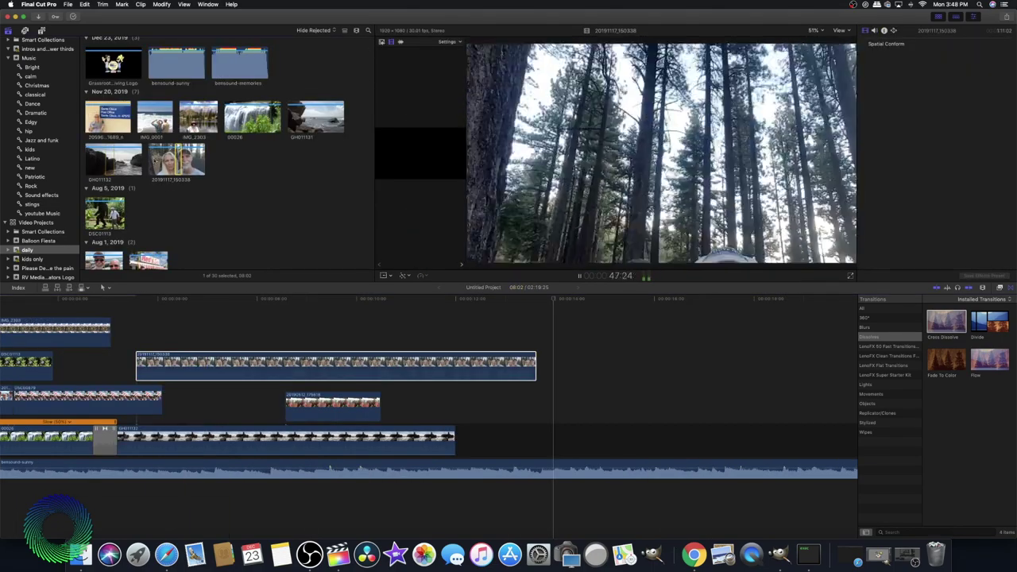
key("Delete")
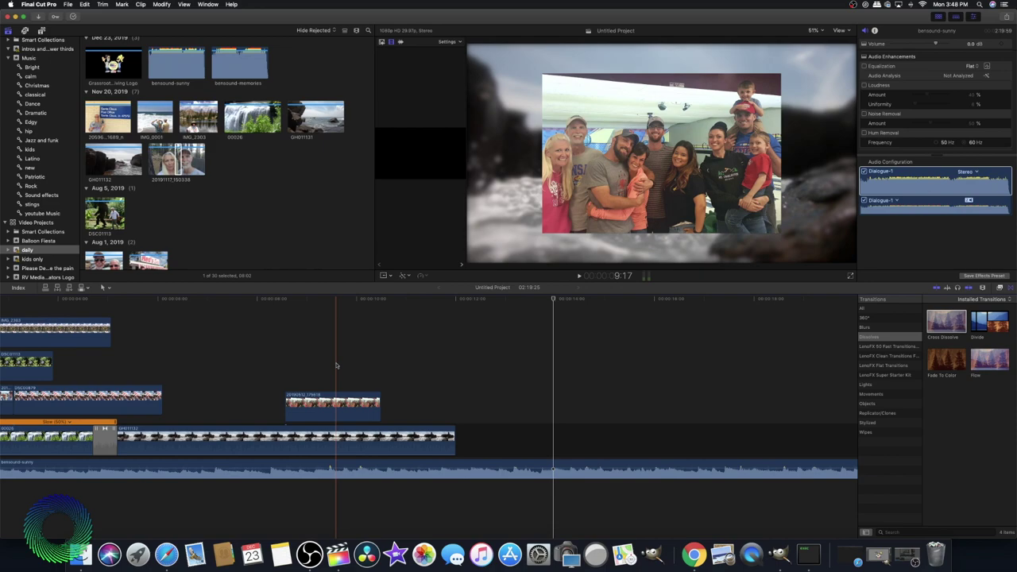
scroll(197, 362, "left", 5)
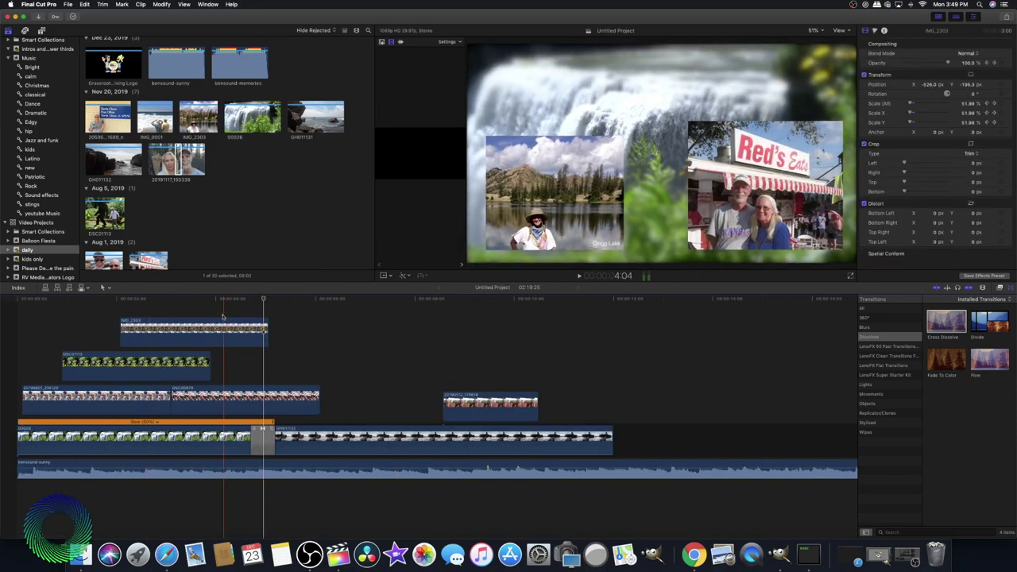
Add the IMG_0001 beach photo and the white car photo as staggered 3:00 clips, scaling the car photo to 40%.
key("q")
key("space")
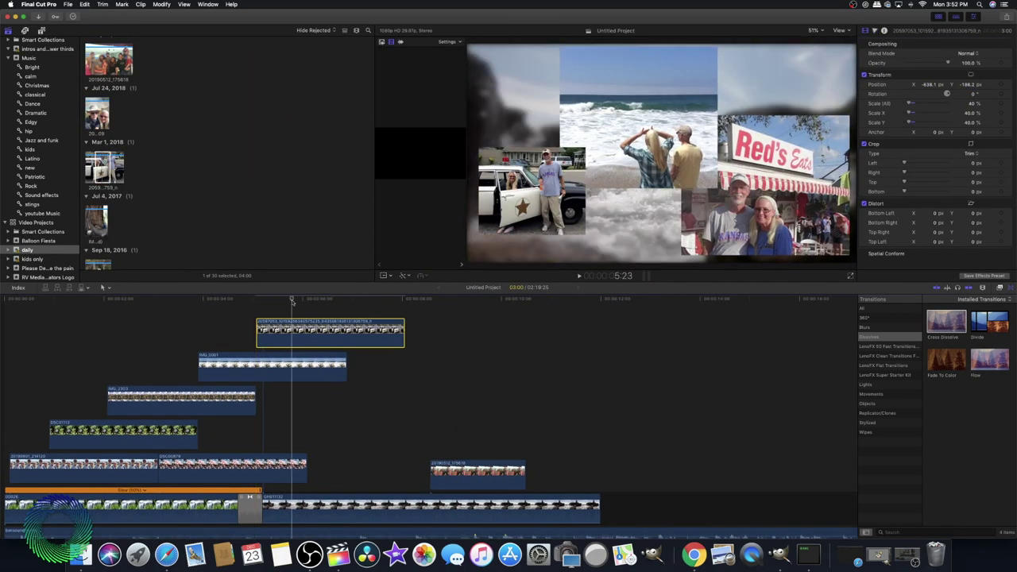
Add the IMG_1701 family photo as a 3:00 clip after DSC00879, and move the group photo to the top layer with 3:00 duration.
left_click(396, 296)
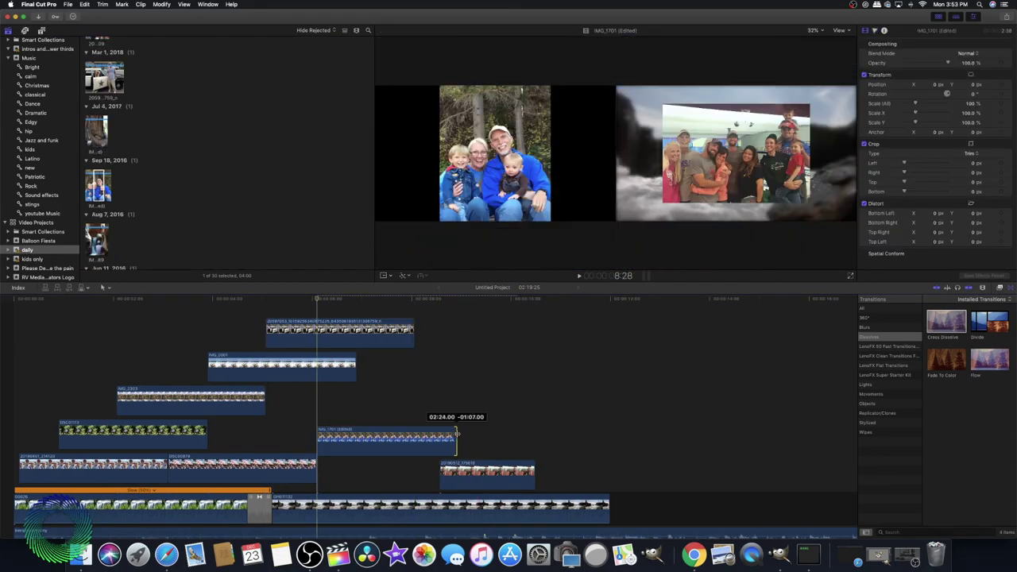
left_click_drag(457, 435, 465, 434)
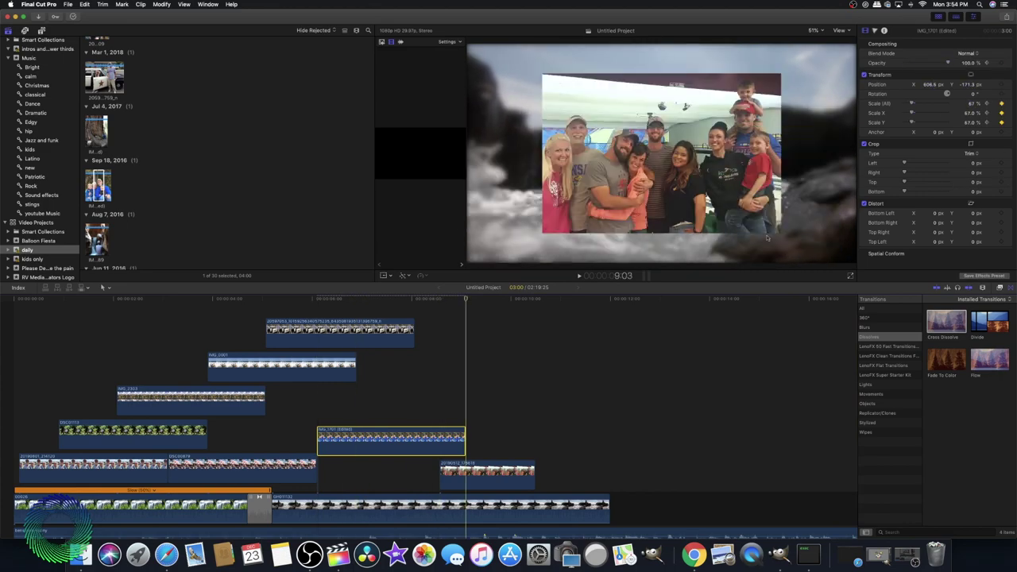
left_click_drag(486, 469, 453, 305)
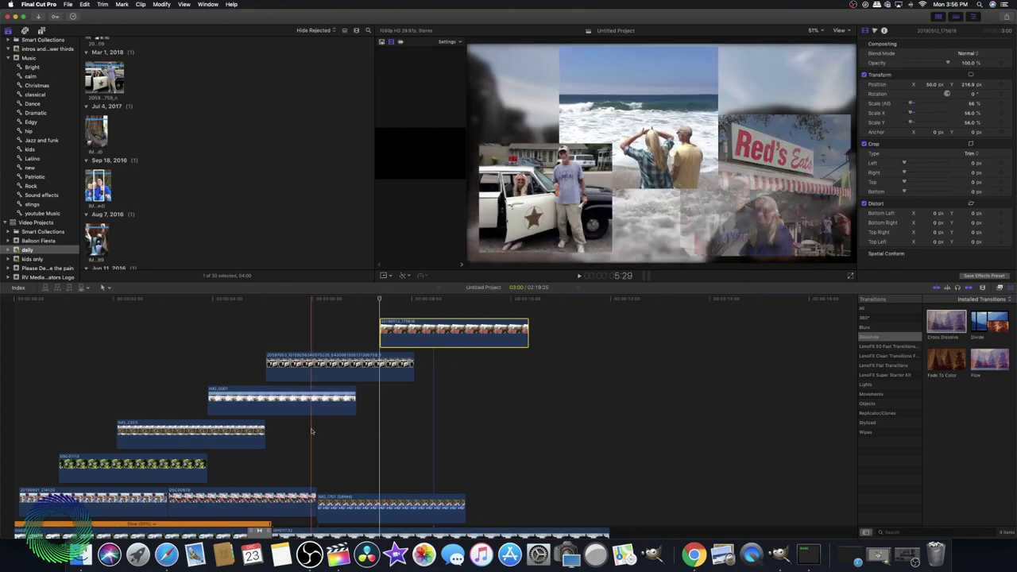
Replace the IMG_0001 beach photo with the IMG_1701 family photo in the staggered stack and go to its end.
key("super+z")
left_click(283, 399)
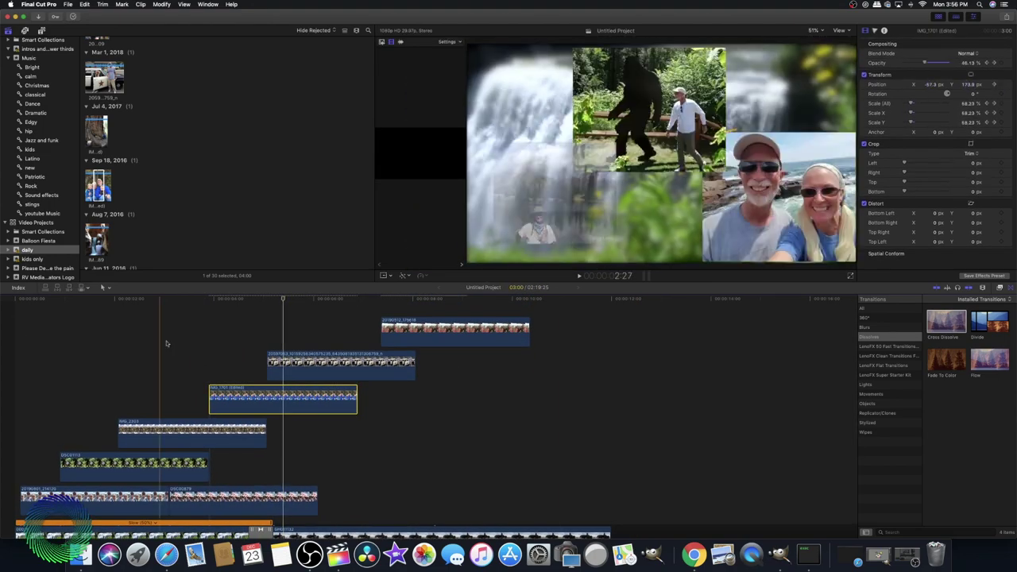
left_click_drag(282, 302, 355, 300)
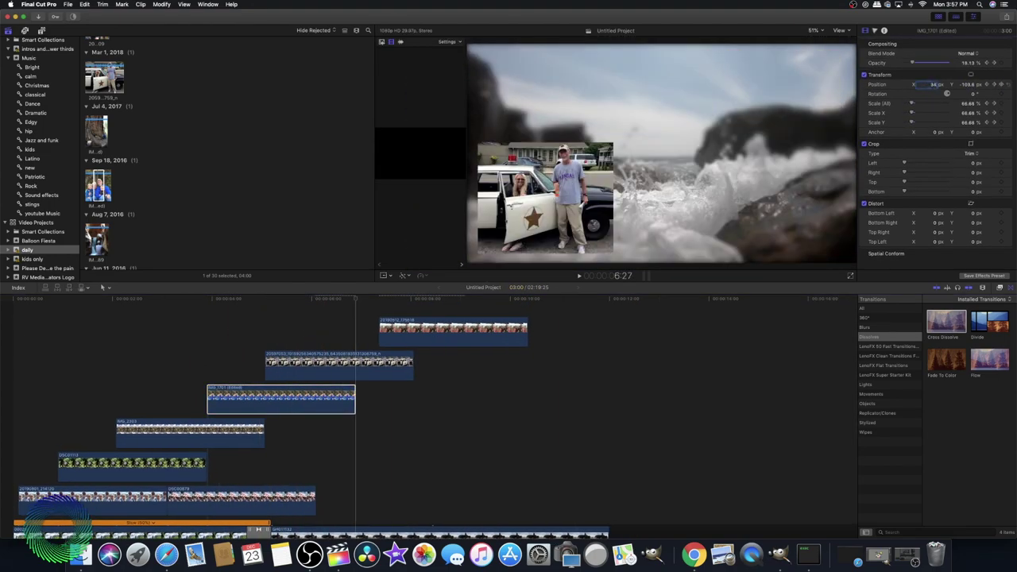
Set the IMG_1701 photo to 61% scale at position X -83.0, Y 176.2, and play the collage.
scroll(296, 334, "right", 2)
scroll(296, 334, "down", 1)
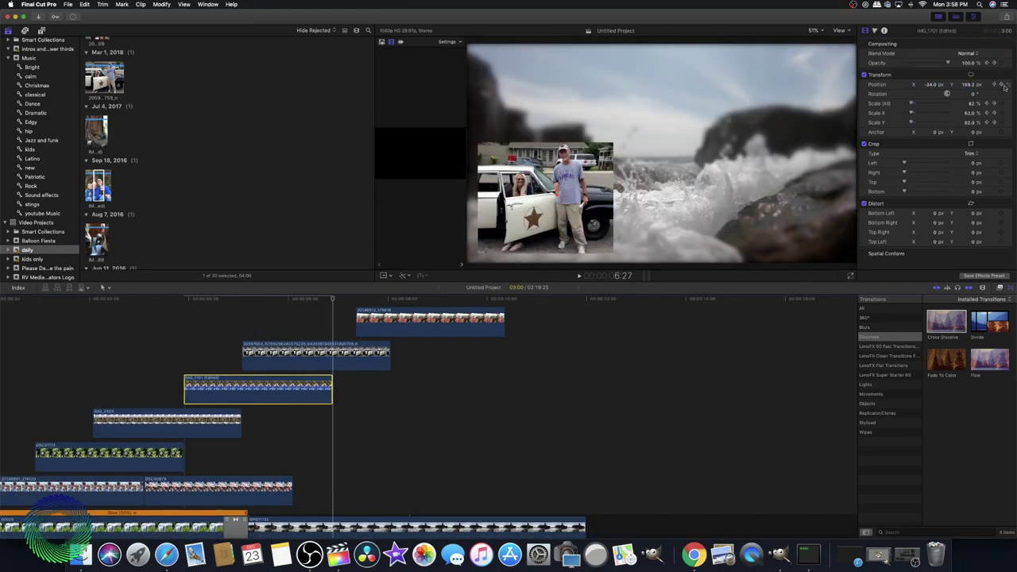
key("super+z")
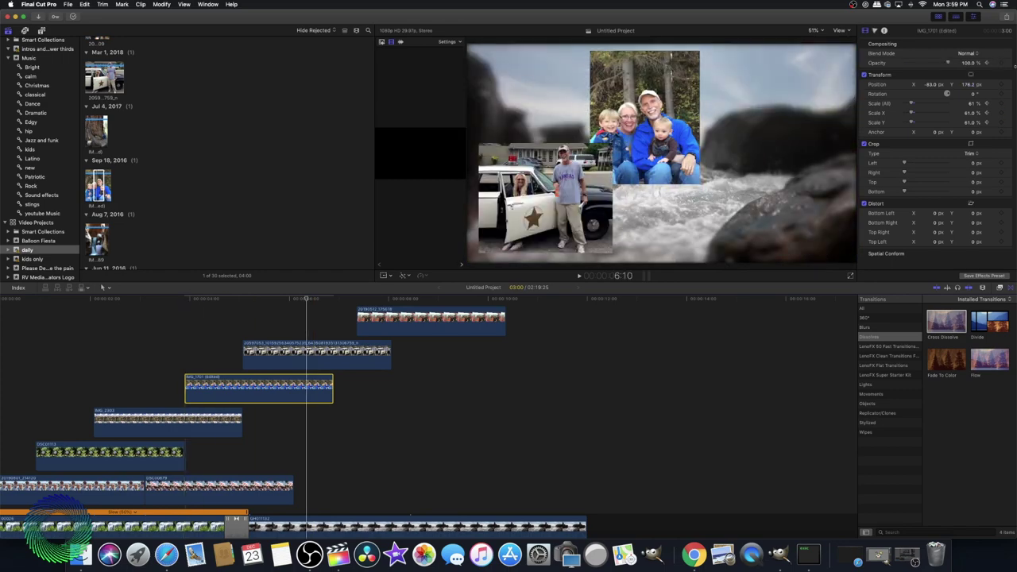
scroll(184, 373, "left", 1)
key("space")
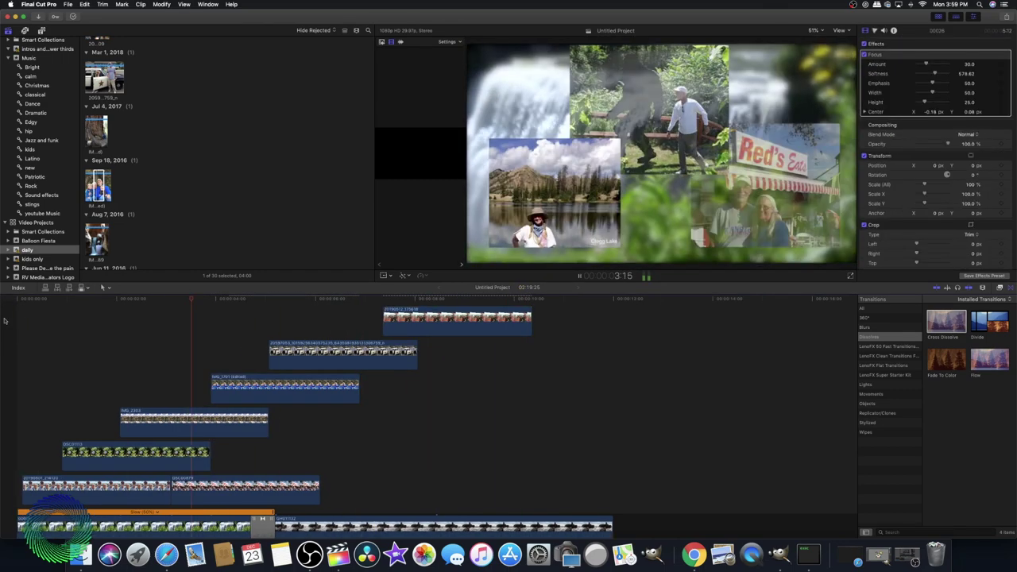
Add the Grassroots living Logo for 3:00 directly above the end of the ocean clip and play it over the group photo.
left_click(528, 322)
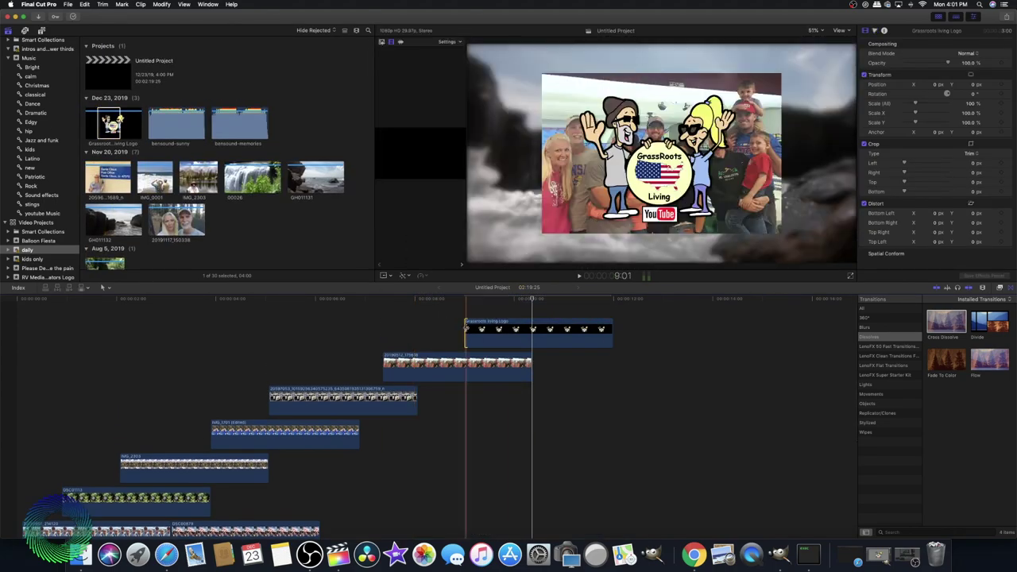
left_click_drag(477, 332, 477, 493)
key("space")
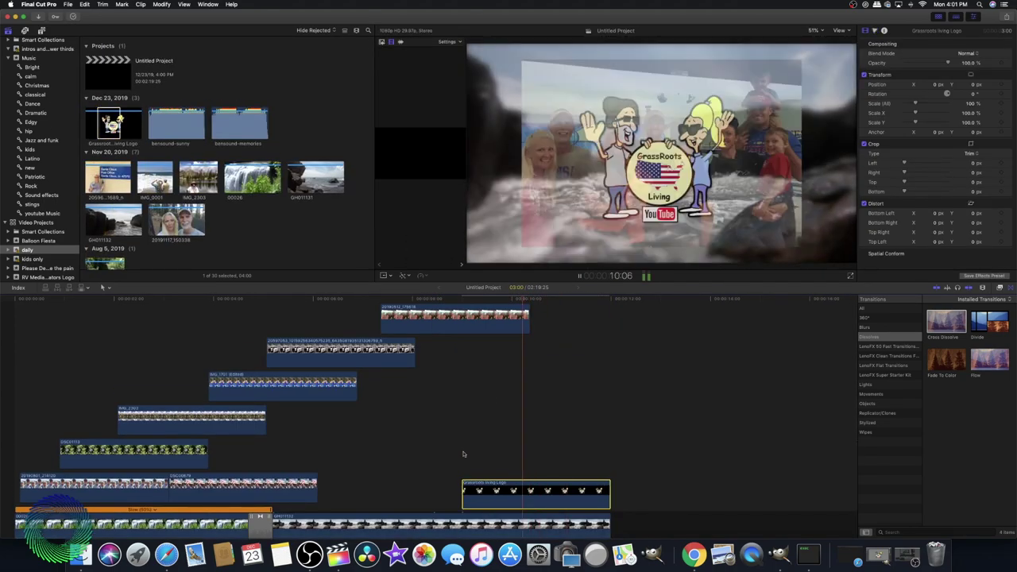
Insert a gap after the ocean clip and extend the logo clip over it to 4:00.
left_click(84, 4)
mouse_move(105, 281)
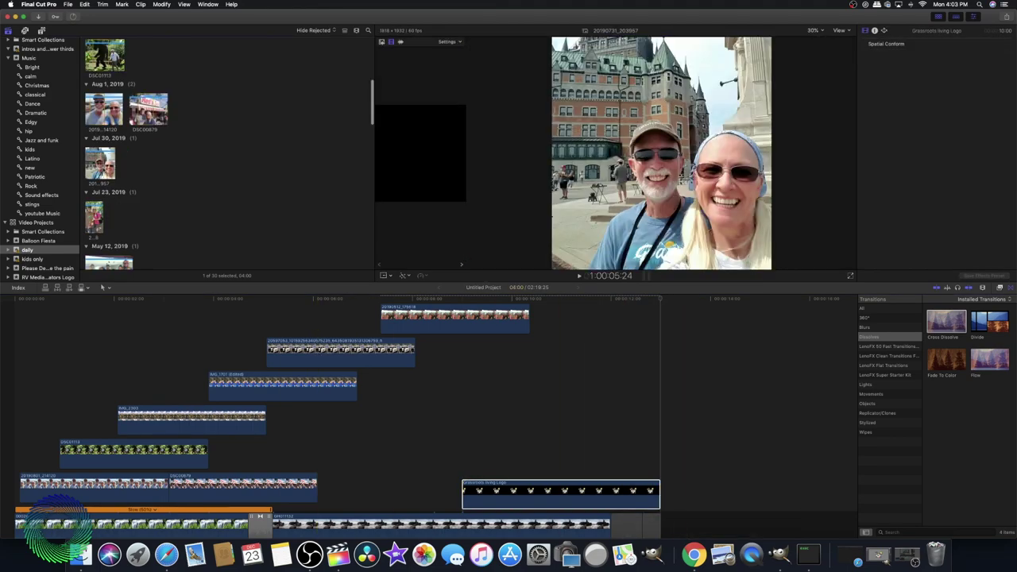
Add the Jul 30, 2019 castle selfie as a 3:00 clip over the early part of the ocean clip and play the project.
left_click_drag(100, 163, 302, 432)
key("space")
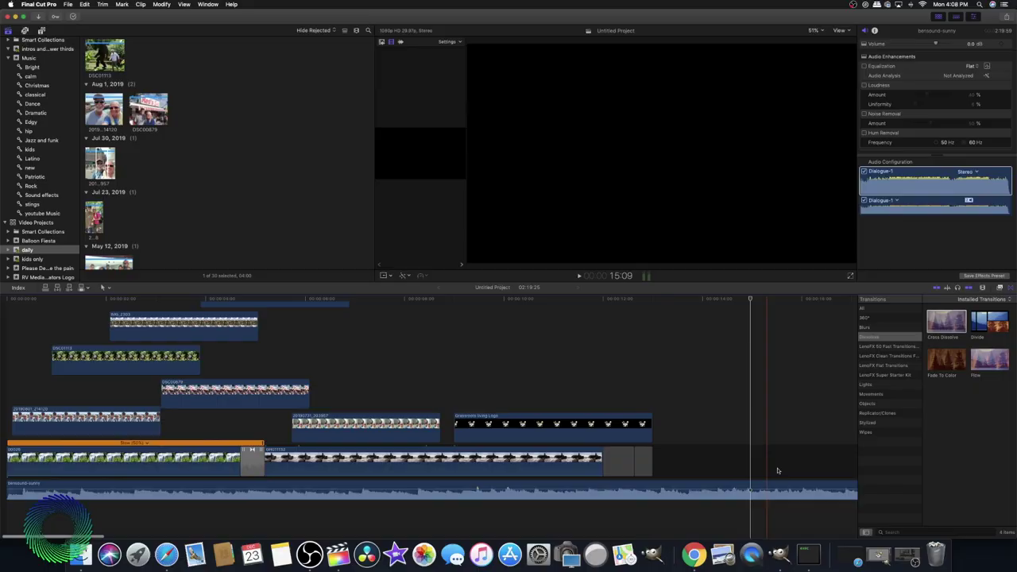
Examine how far the bensound-sunny track runs past the final clips and how the logo ending lines up with the gap.
scroll(777, 470, "right", 10)
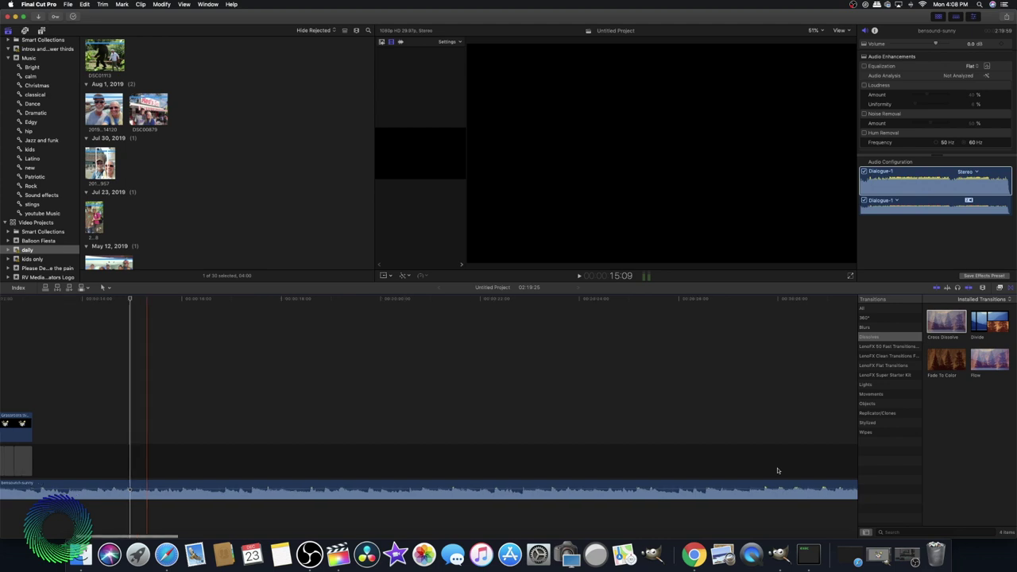
scroll(777, 470, "left", 15)
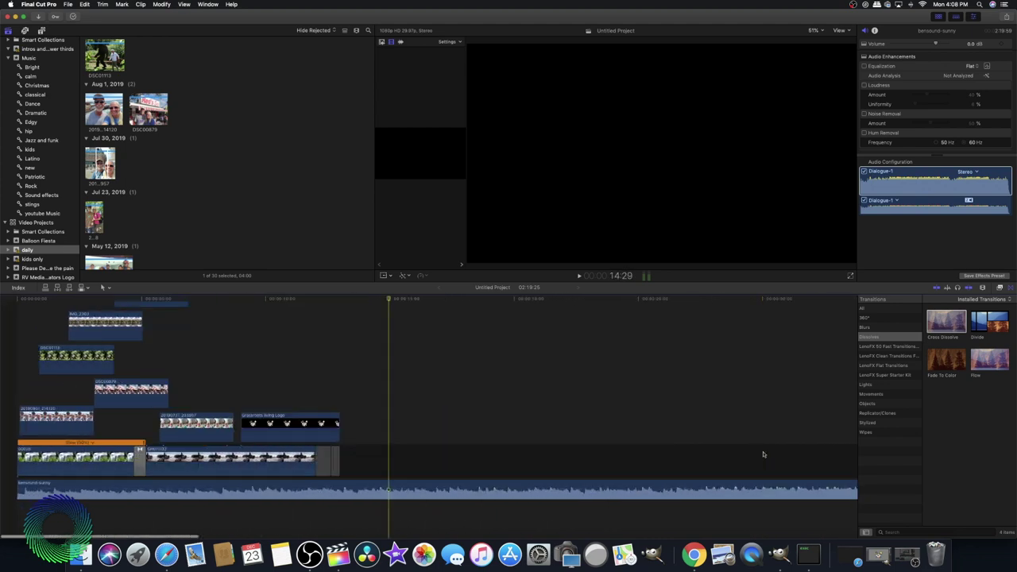
key("super+minus")
key("super+minus")
left_click(588, 424)
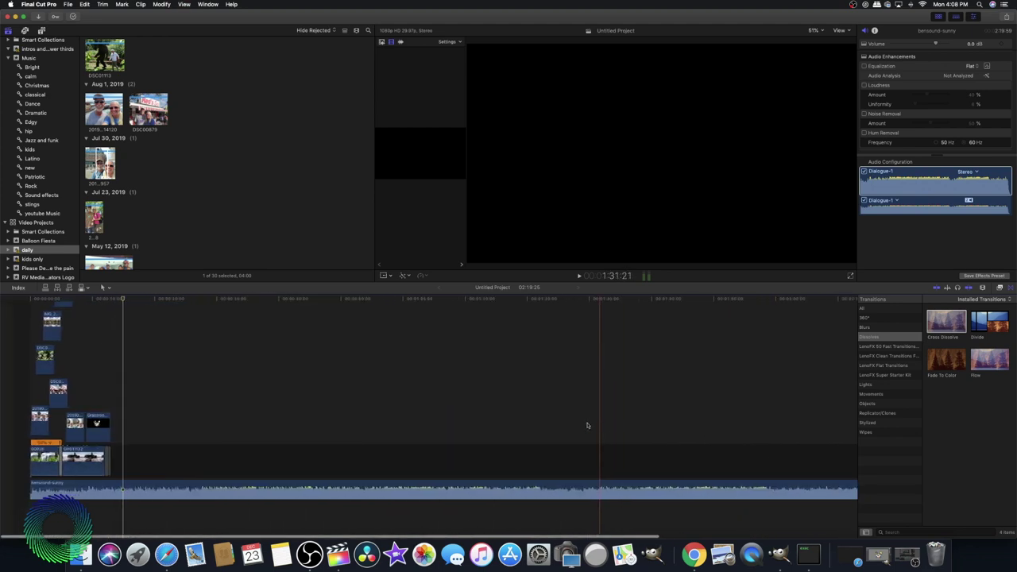
key("super+equal")
scroll(587, 425, "right", 2)
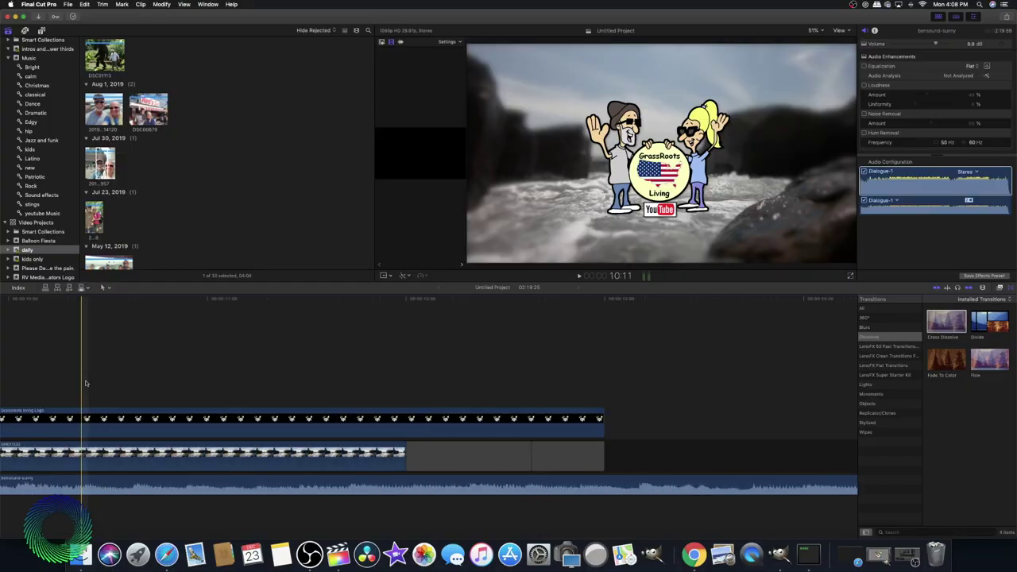
Insert a Placeholder generator in the main storyline past the final gap and return to the end of the logo clip.
left_click(613, 391)
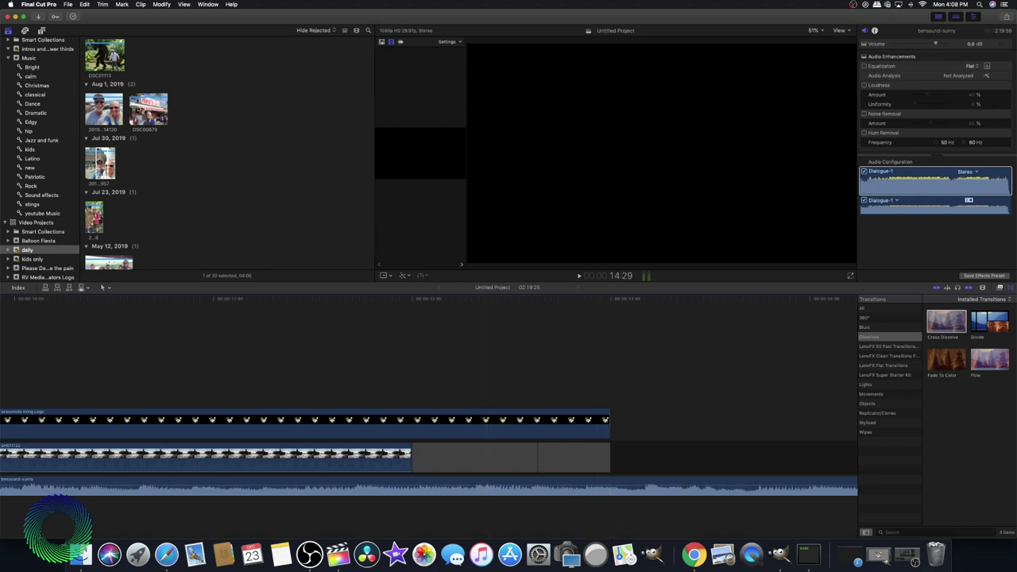
left_click(84, 5)
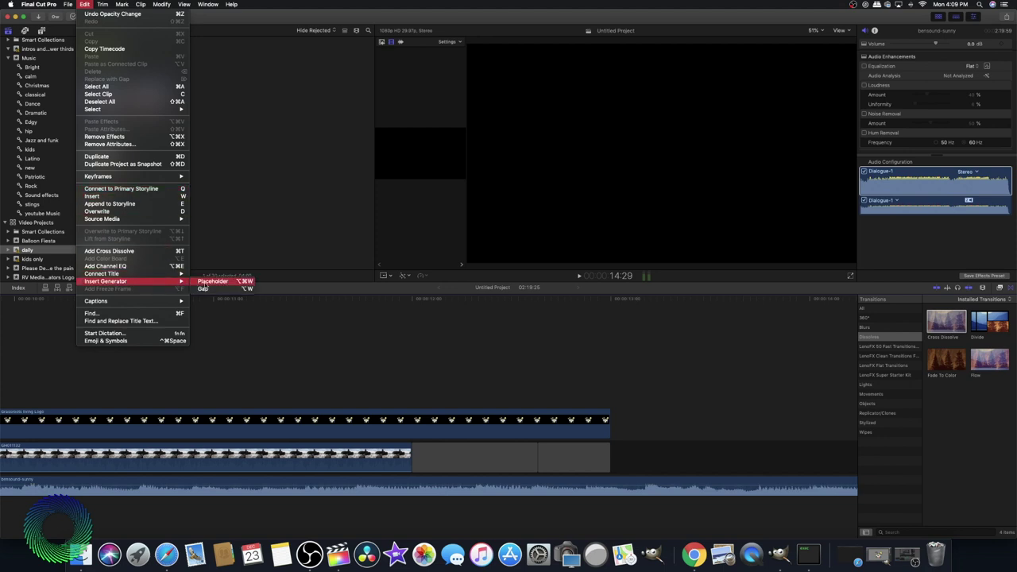
left_click(211, 282)
scroll(407, 444, "left", 5)
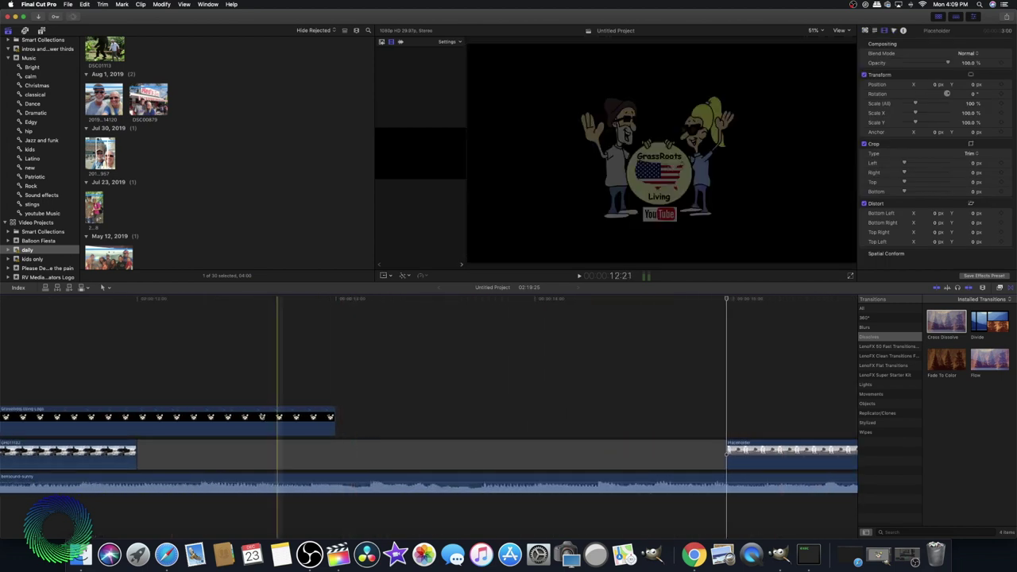
Shorten the gap before the Placeholder clip to 1:11 so it ends just past the logo clip.
key("super+minus")
key("super+minus")
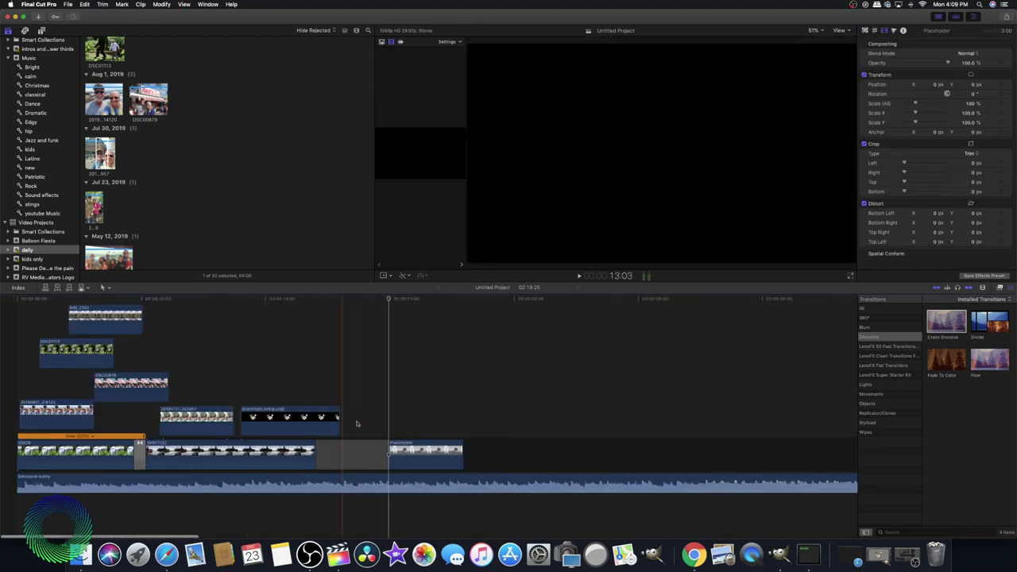
key("space")
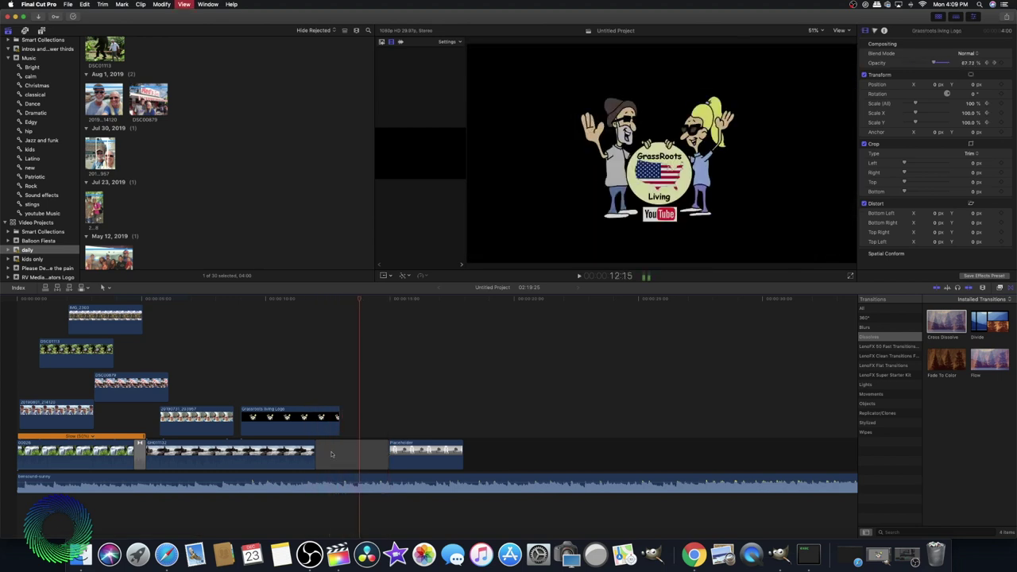
left_click(356, 452)
left_click_drag(387, 452, 349, 455)
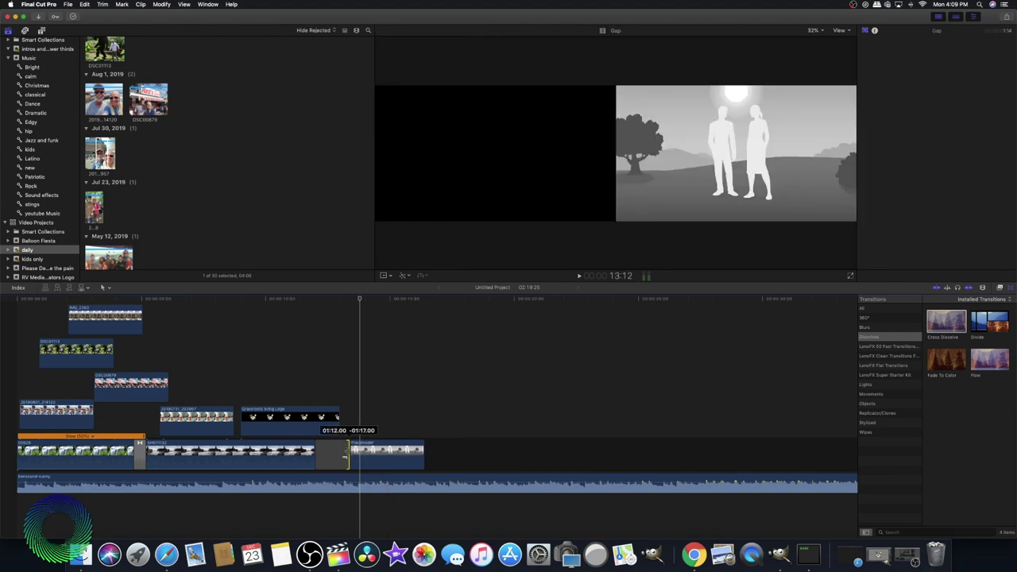
left_click_drag(344, 455, 344, 455)
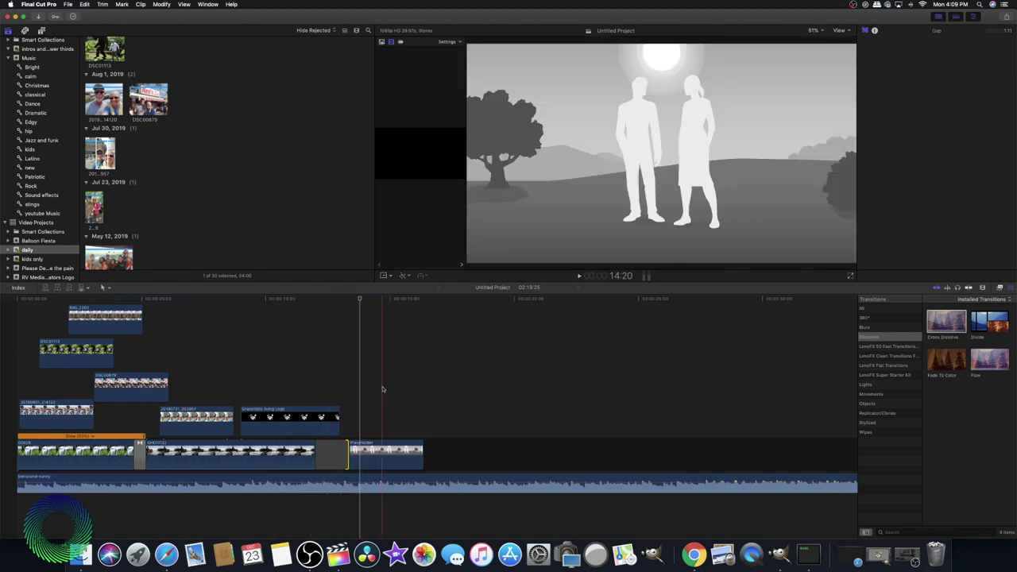
Extend the Placeholder clip in the main storyline until it runs beyond the end of the bensound-sunny track.
left_click_drag(423, 453, 745, 453)
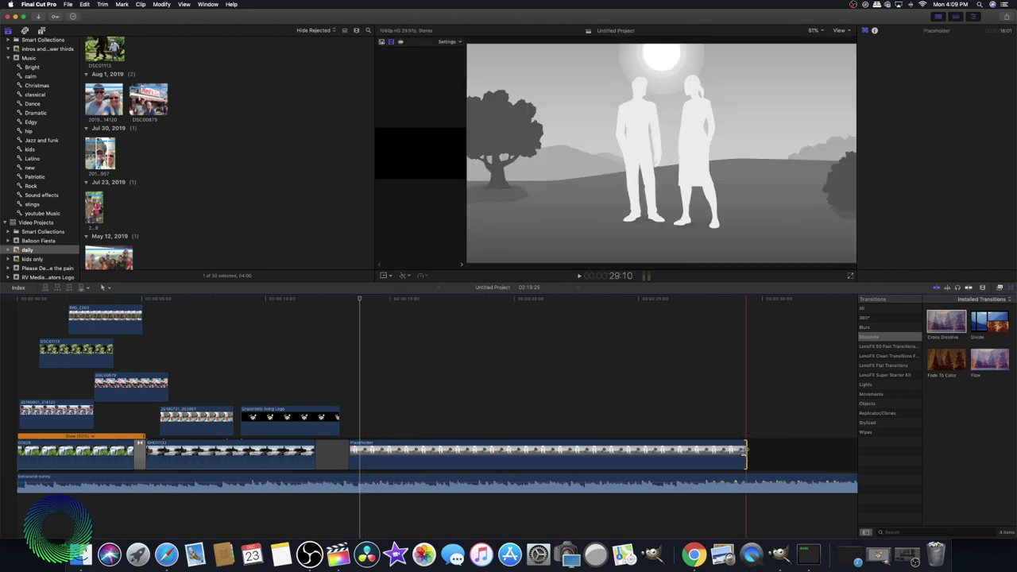
scroll(699, 454, "right", 4)
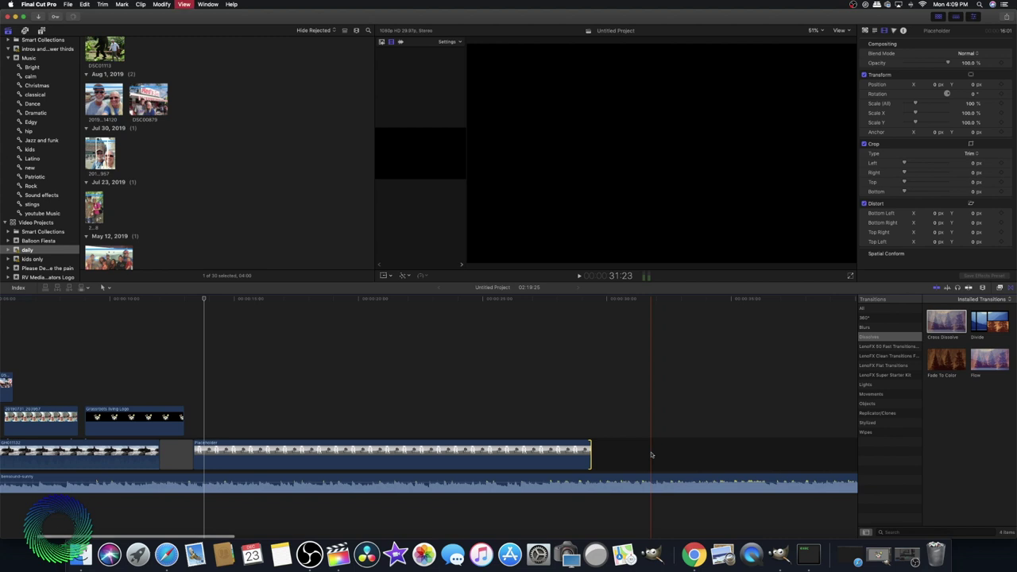
key("super+minus")
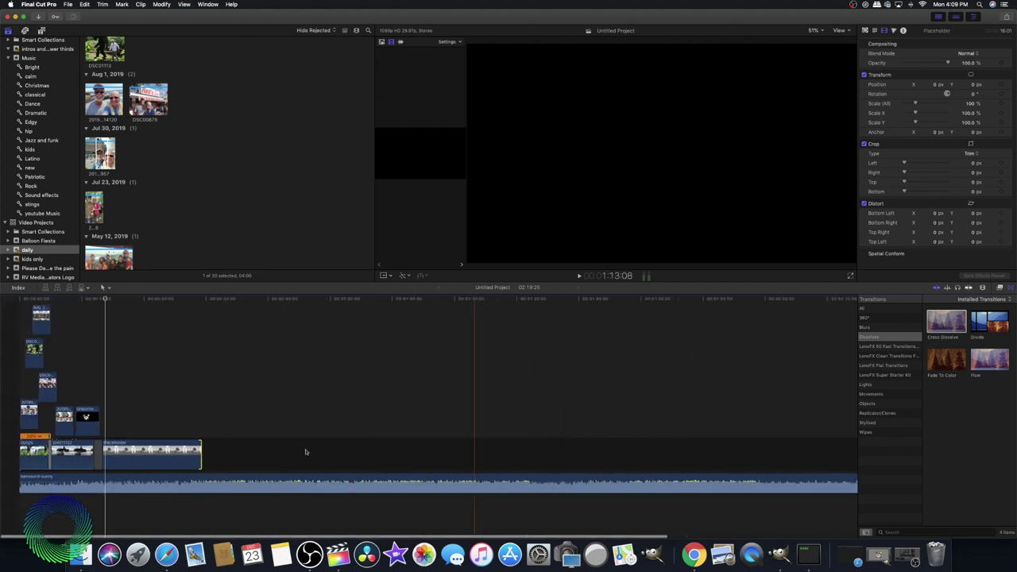
left_click(195, 452)
left_click_drag(197, 452, 594, 449)
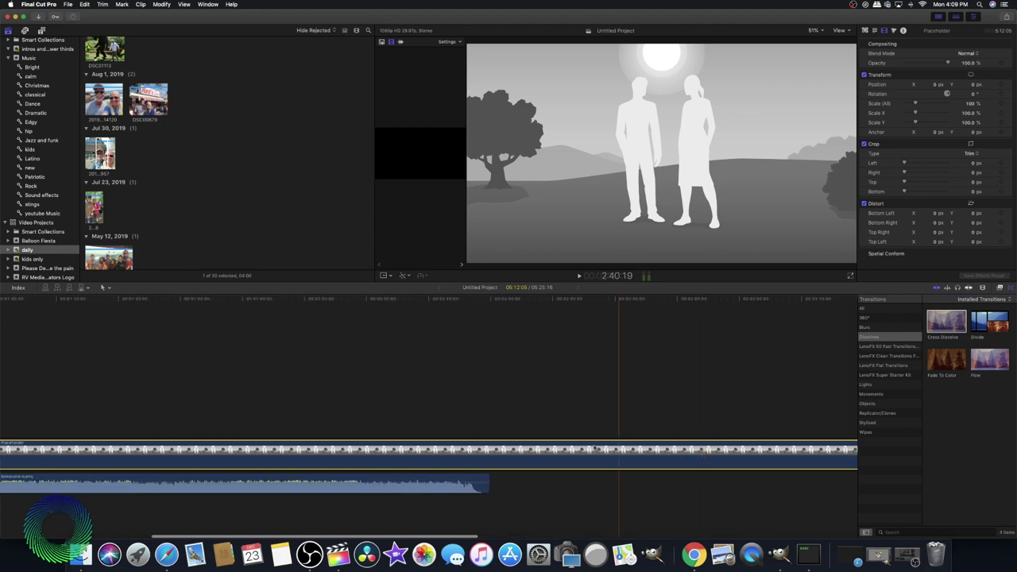
Cut the Placeholder where the bensound-sunny track ends, delete the excess, and trim the clip to 2:06:14 to match the music.
left_click_drag(490, 451, 490, 451)
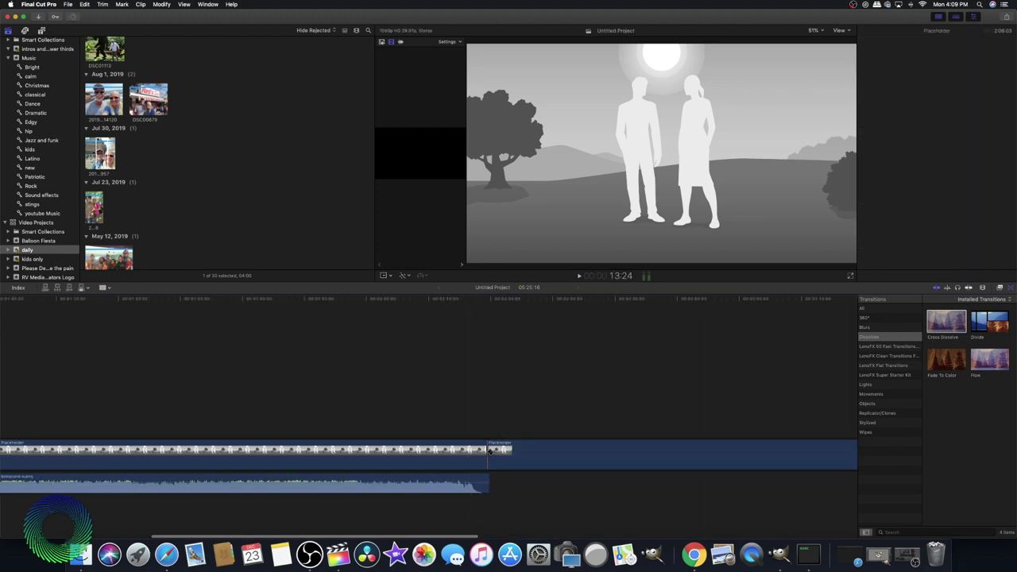
left_click(545, 460)
key("Delete")
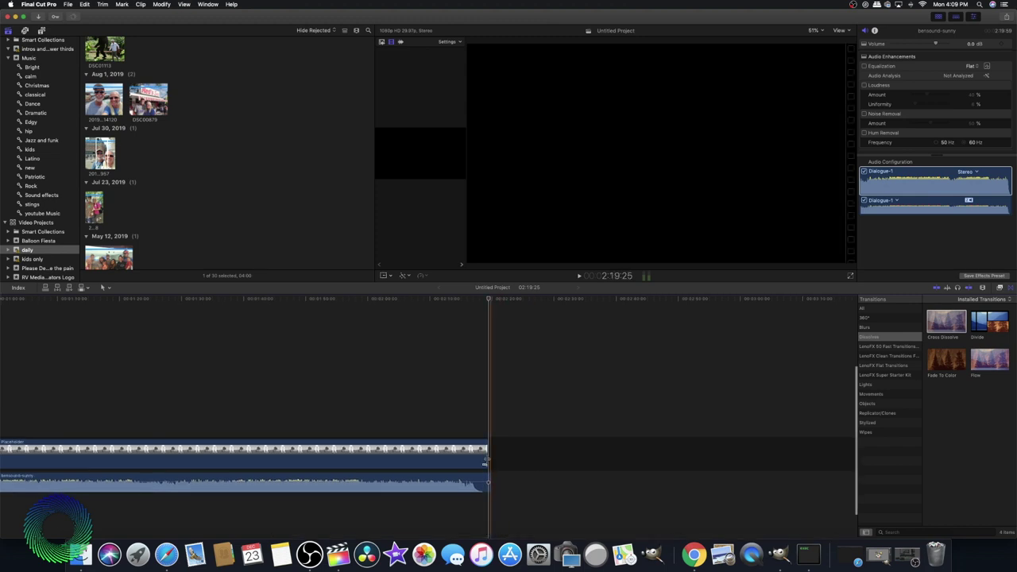
left_click_drag(490, 451, 489, 451)
Play the project from the beginning through the photo collage and the closing logo.
key("super+z")
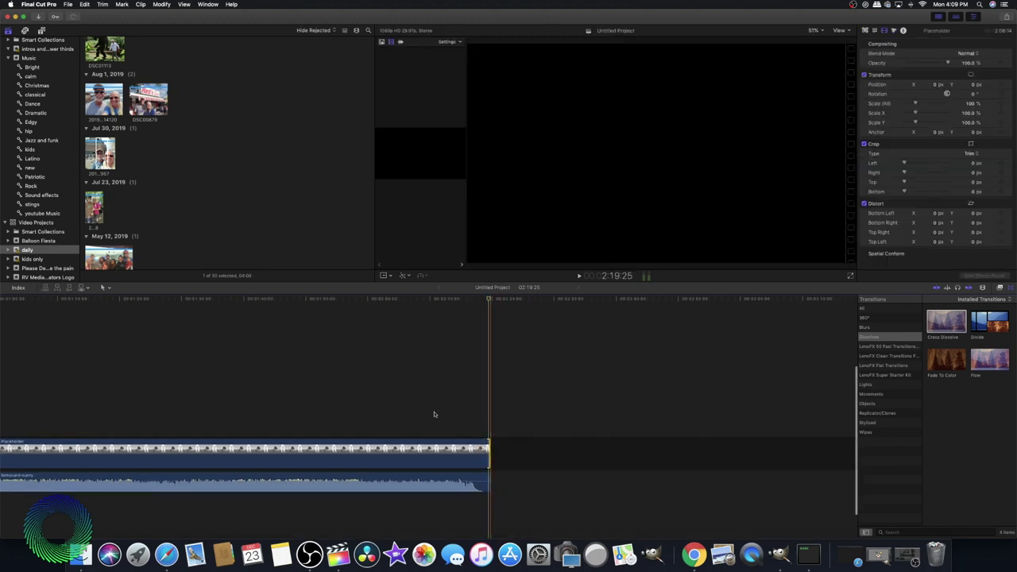
key("super+z")
key("super+z")
key("super+z")
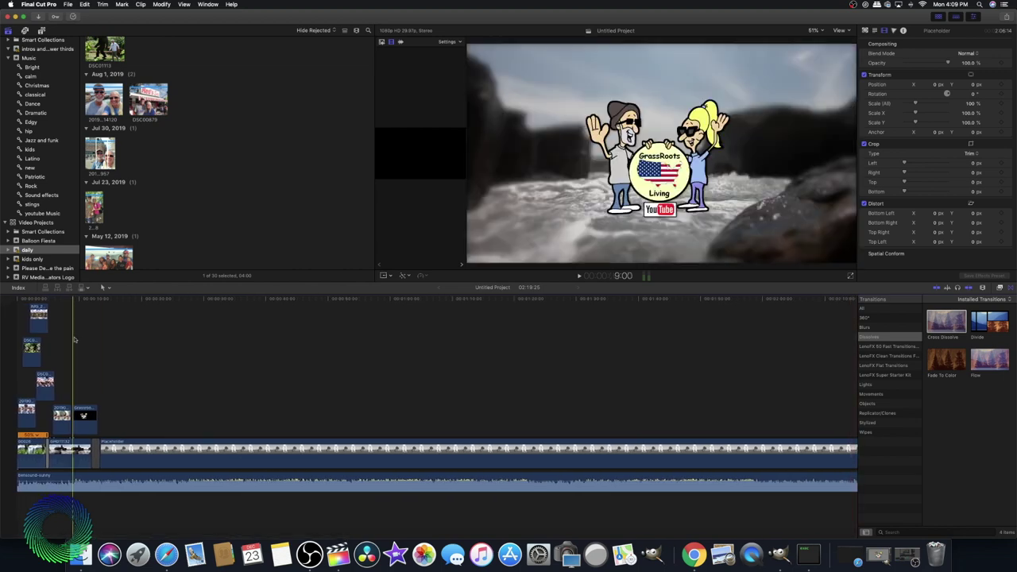
left_click(15, 318)
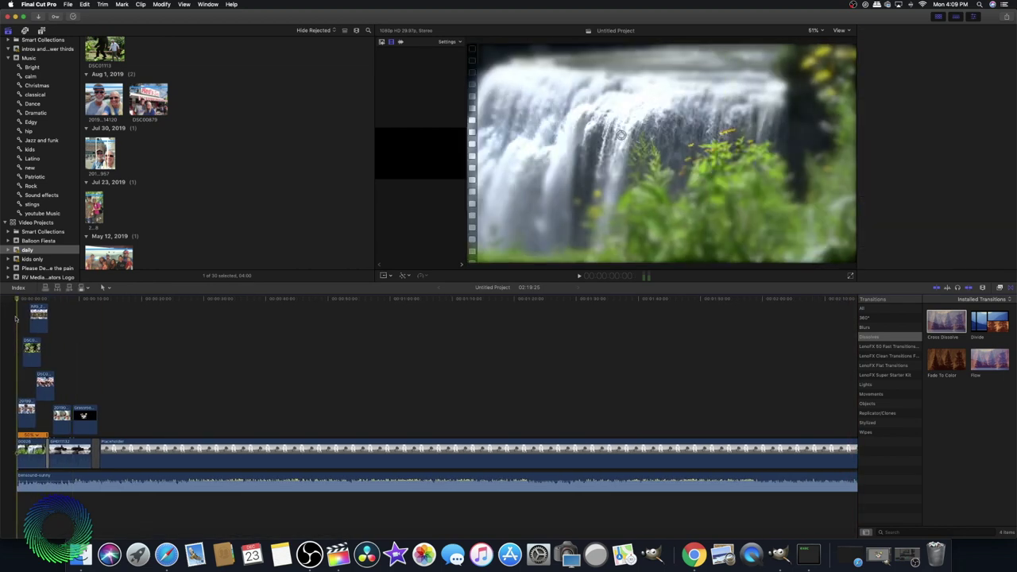
key("super+equal")
key("space")
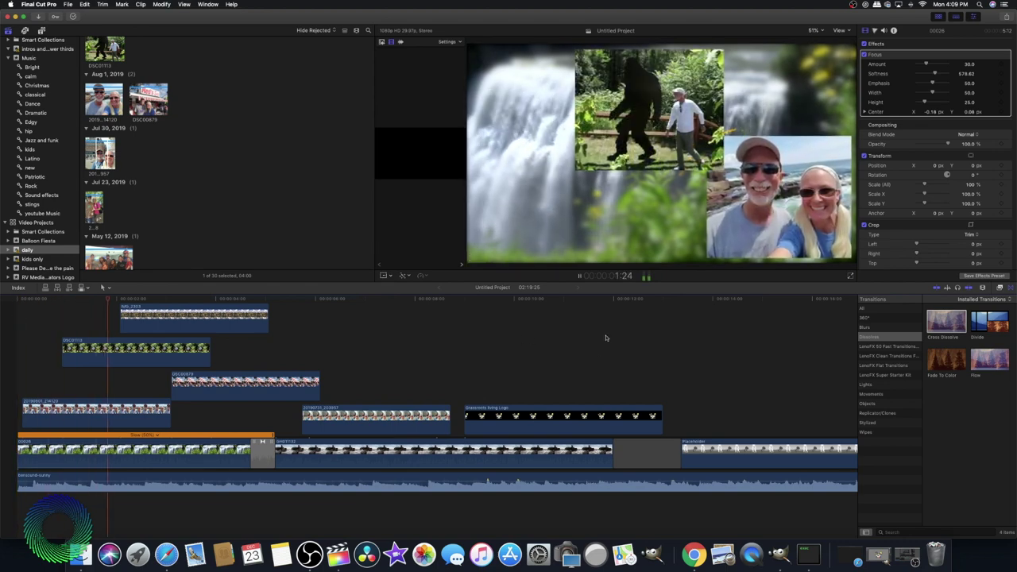
key("space")
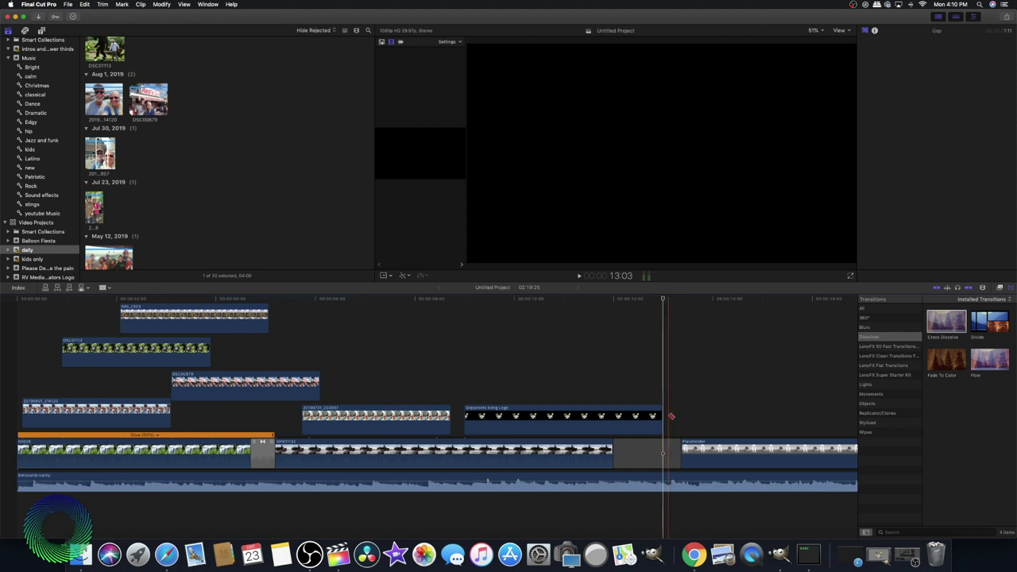
Keyframe the bensound-sunny volume from 0.0 dB near the logo's end to -16.7 dB at the Placeholder's start, and play the fade.
left_click(676, 482)
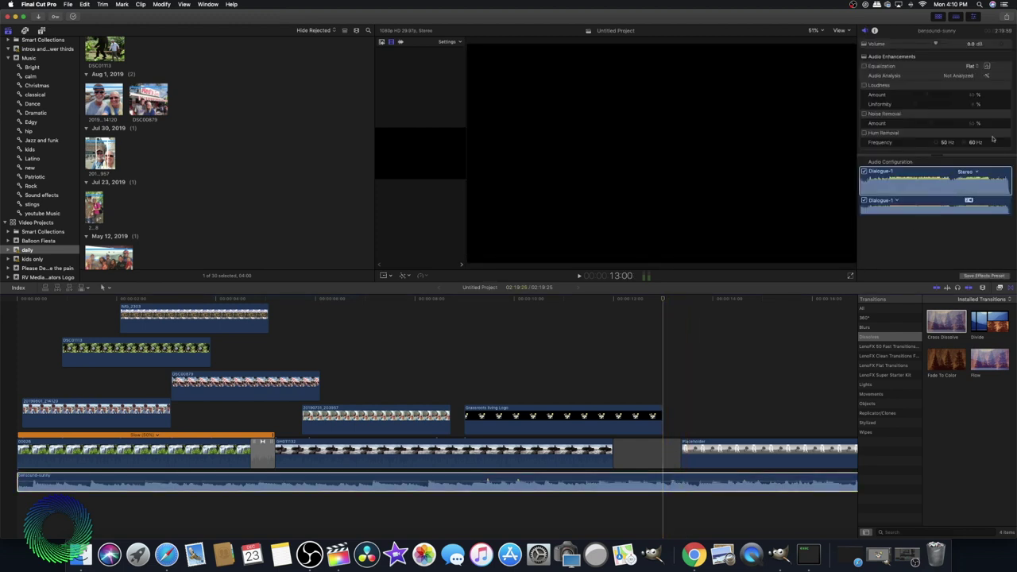
left_click(664, 301)
left_click_drag(662, 302, 645, 301)
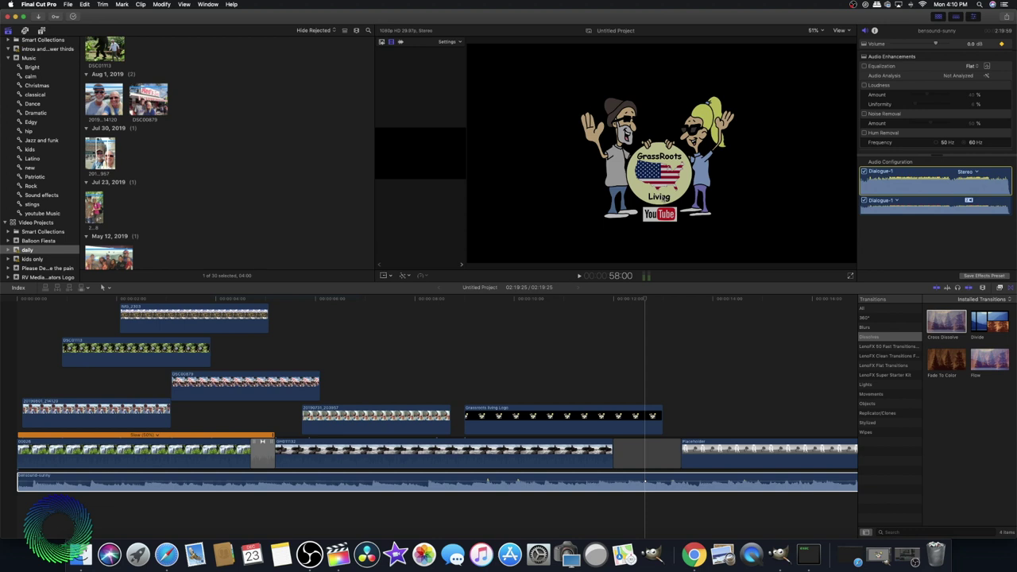
left_click_drag(645, 300, 680, 300)
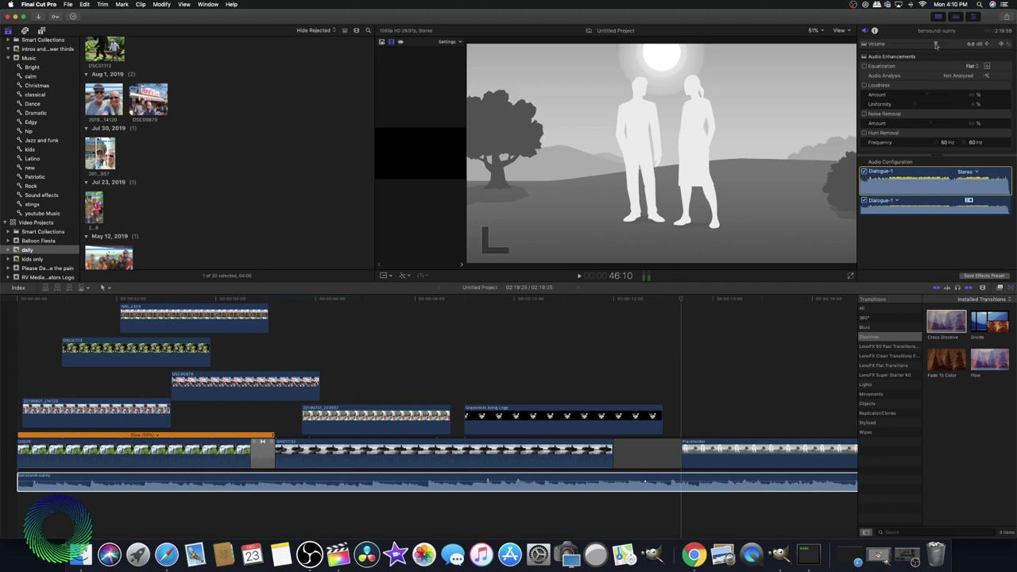
left_click_drag(931, 45, 925, 46)
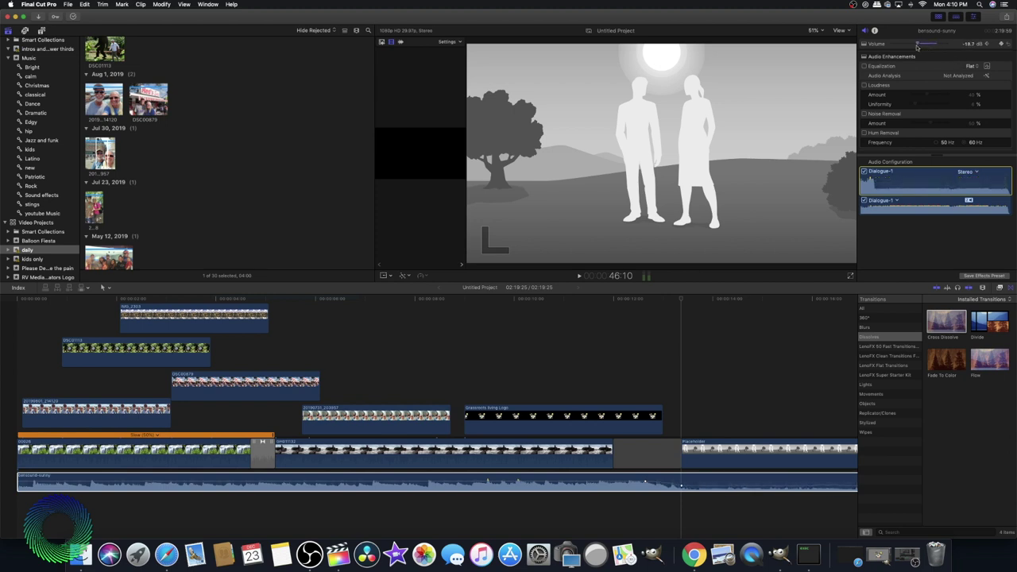
key("space")
left_click(659, 415)
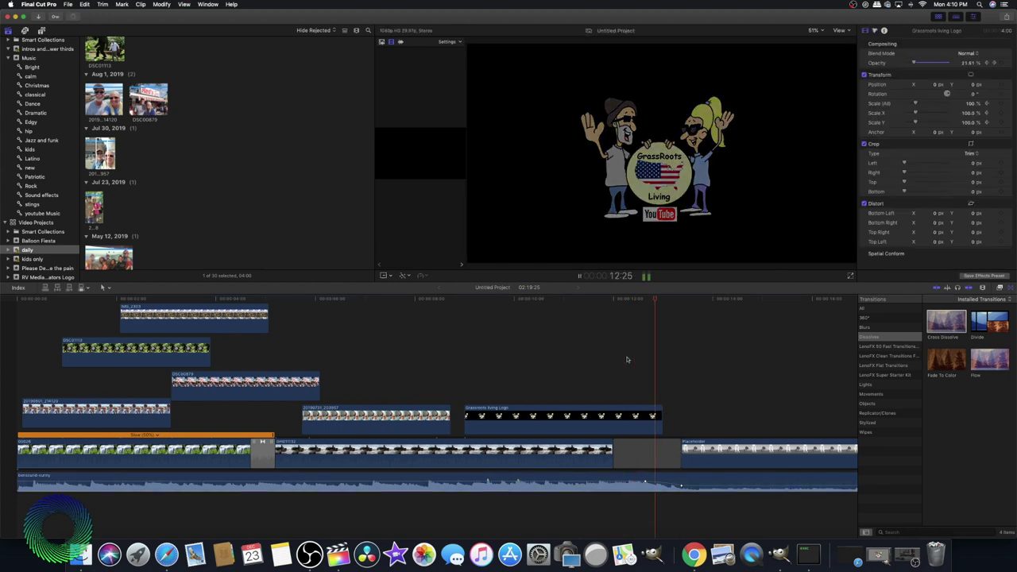